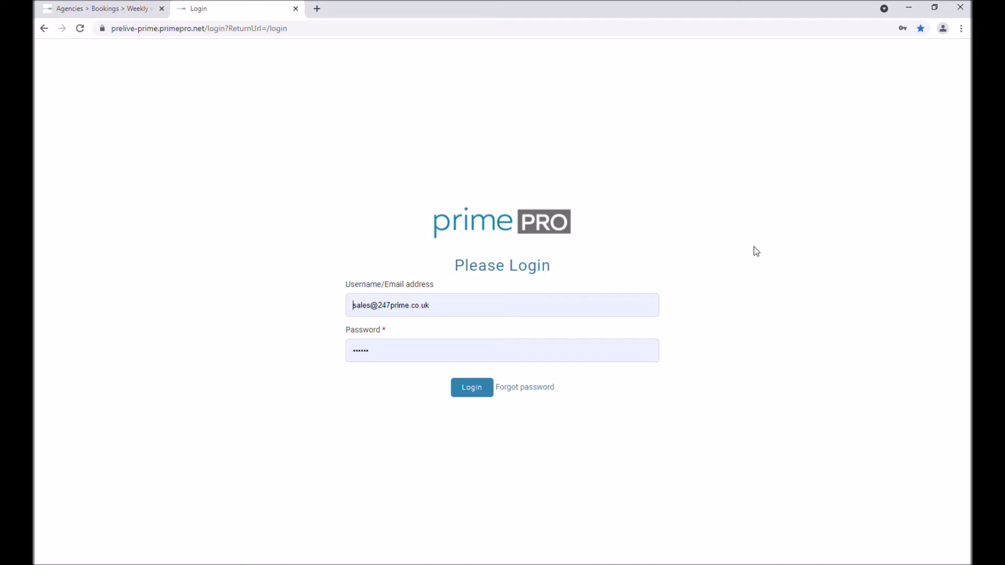
Step: Log in with the prefilled credentials and open the Unavailability Reasons settings
click(470, 388)
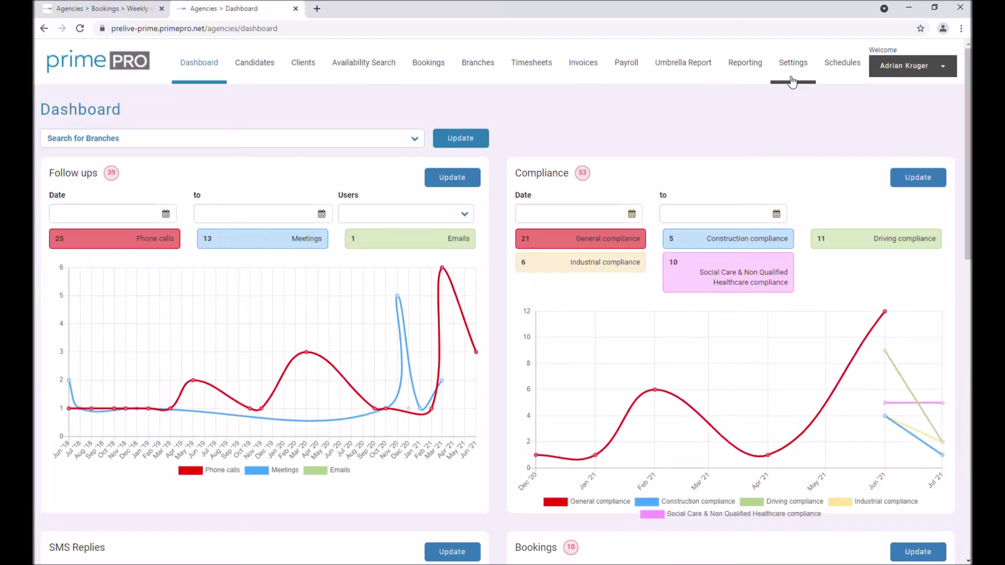
click(796, 69)
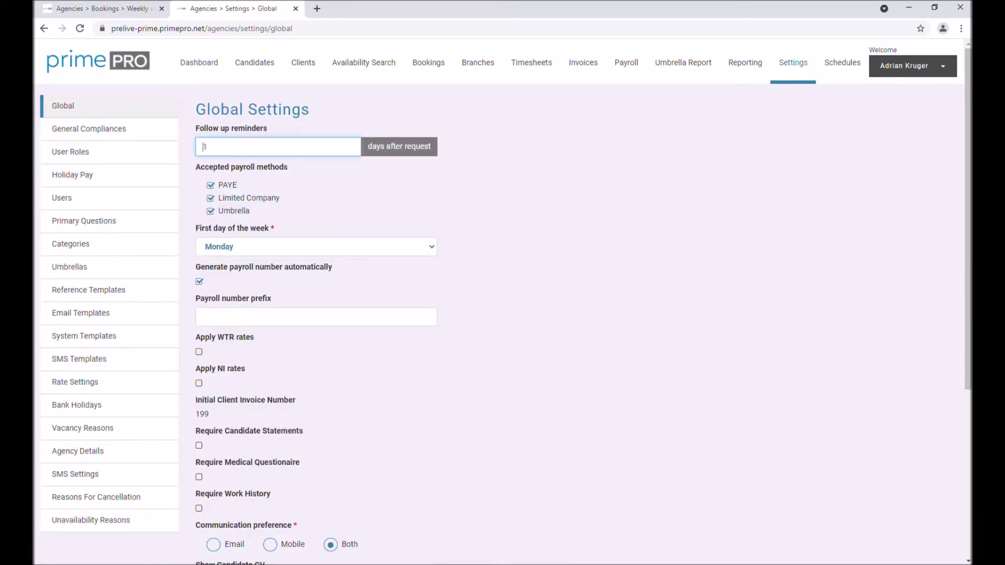
scroll(130, 470, down, 5)
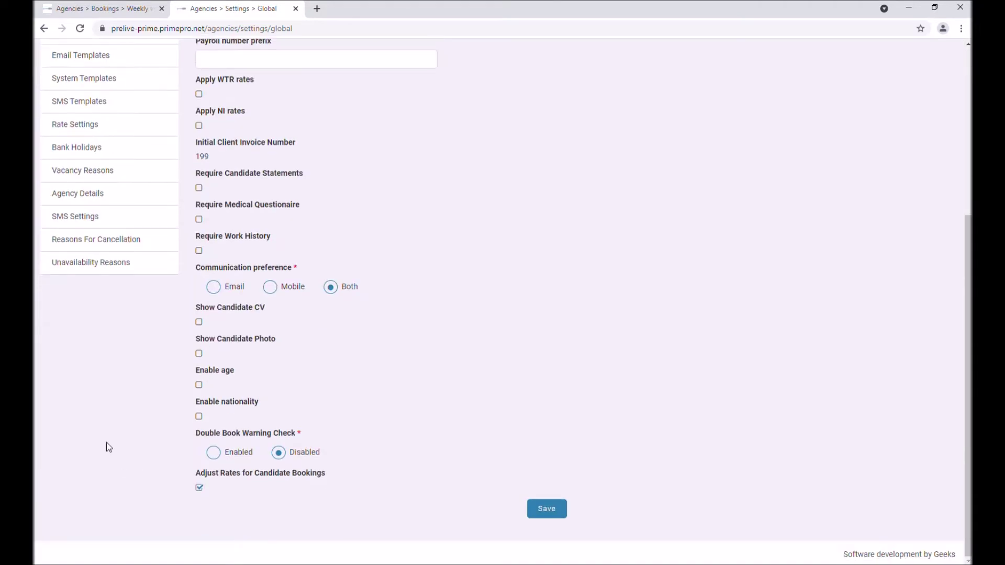
click(99, 269)
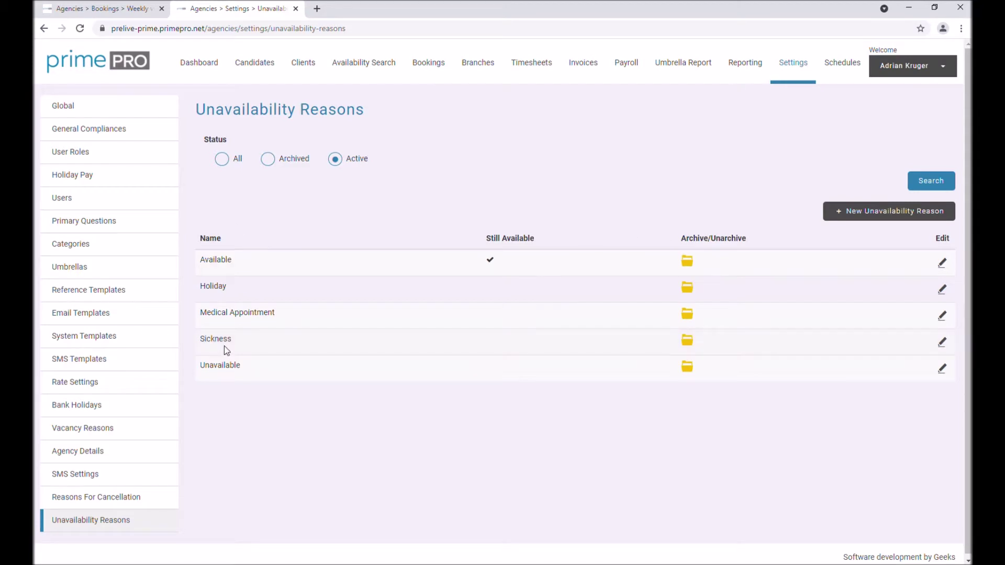
Step: Look at the form for a new unavailability reason, and return to the reasons list without saving
click(879, 216)
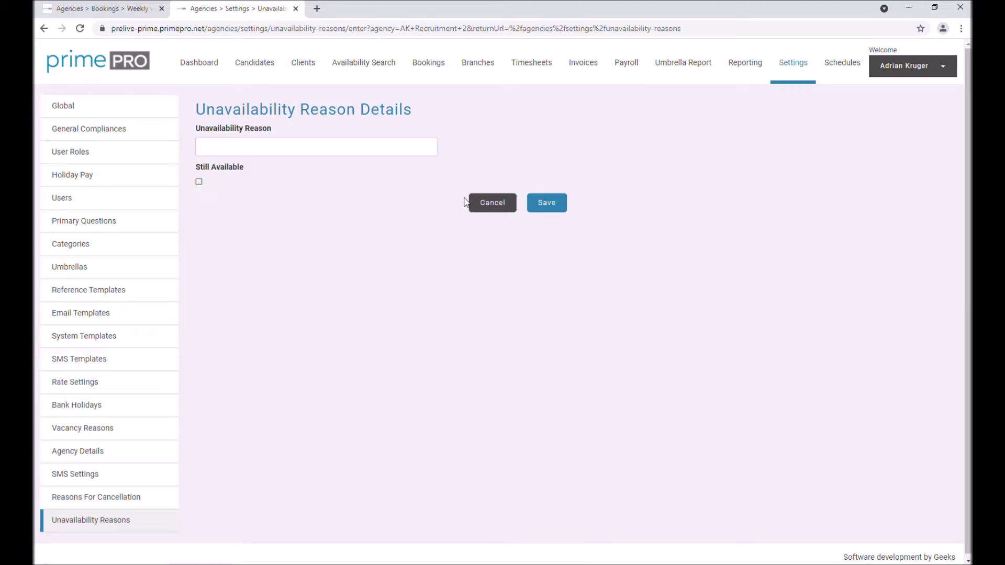
click(493, 202)
drag(233, 264, 201, 262)
click(395, 287)
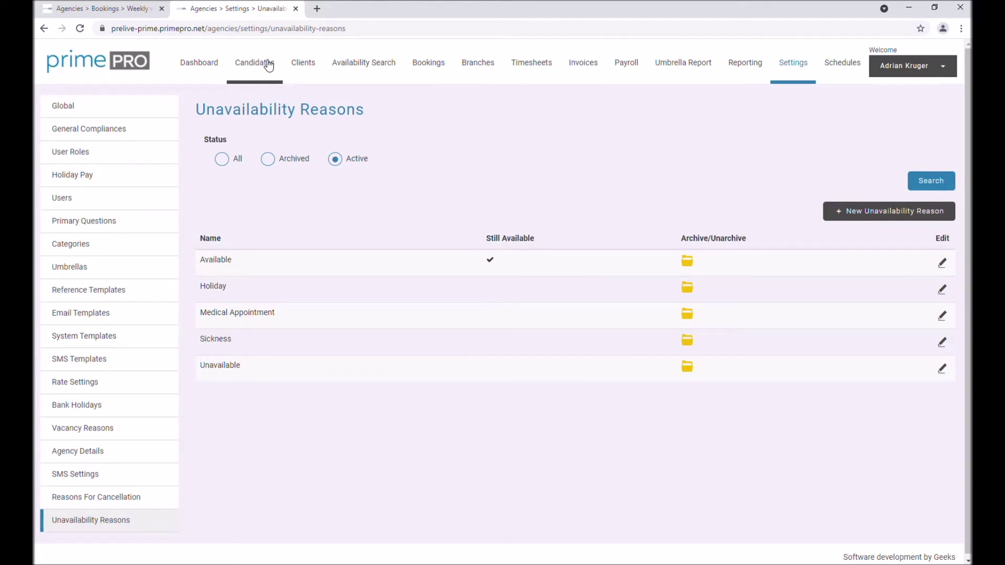
Step: In the weekly bookings view, open the unfilled Consensus Support Healthcare Assistant booking at HQ > Newlands
click(101, 9)
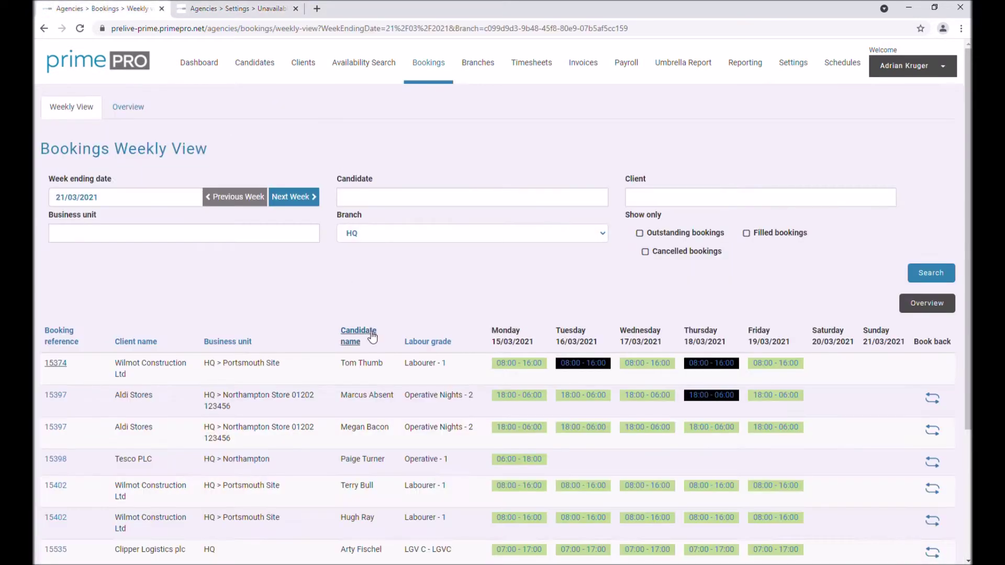
scroll(404, 301, down, 3)
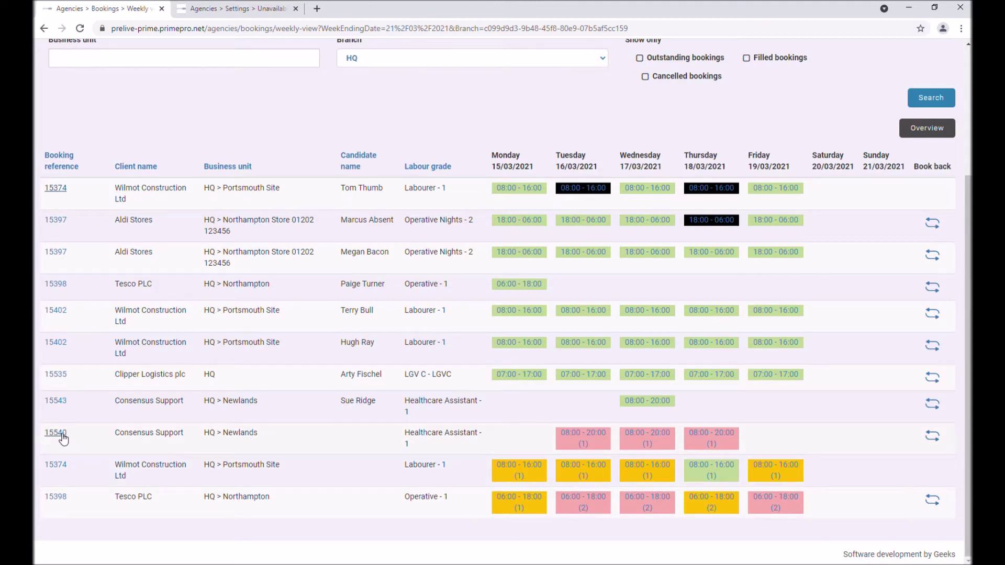
drag(161, 437, 115, 437)
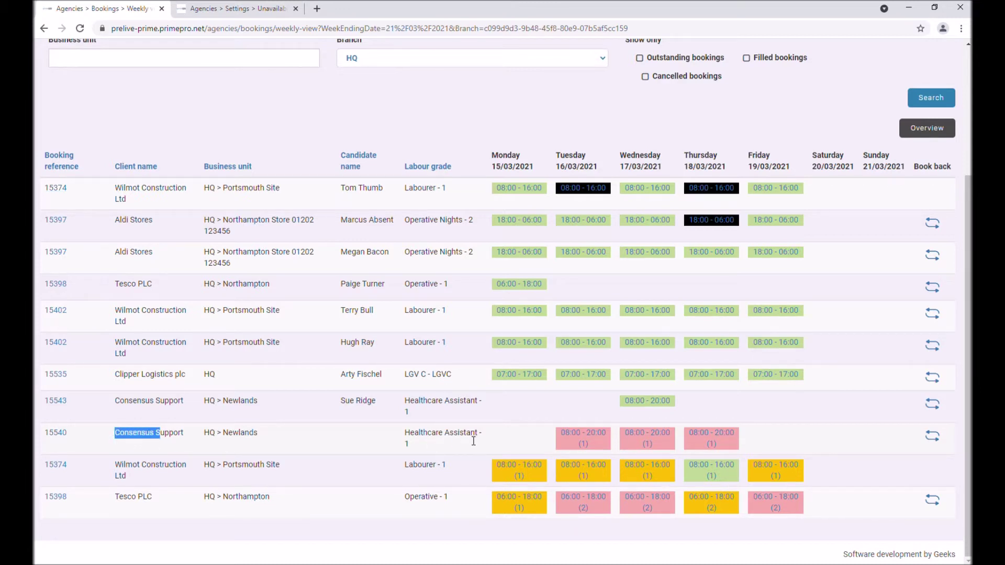
drag(465, 437, 424, 438)
click(61, 436)
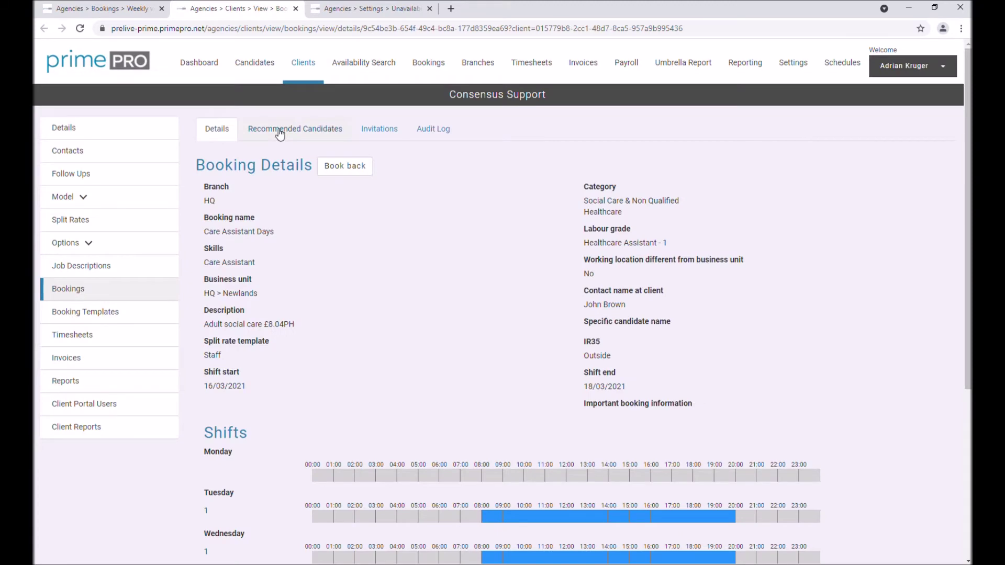
Step: Show the booking's recommended candidates and view the skills offered in the Skills filter, keeping Care Assistant
click(280, 131)
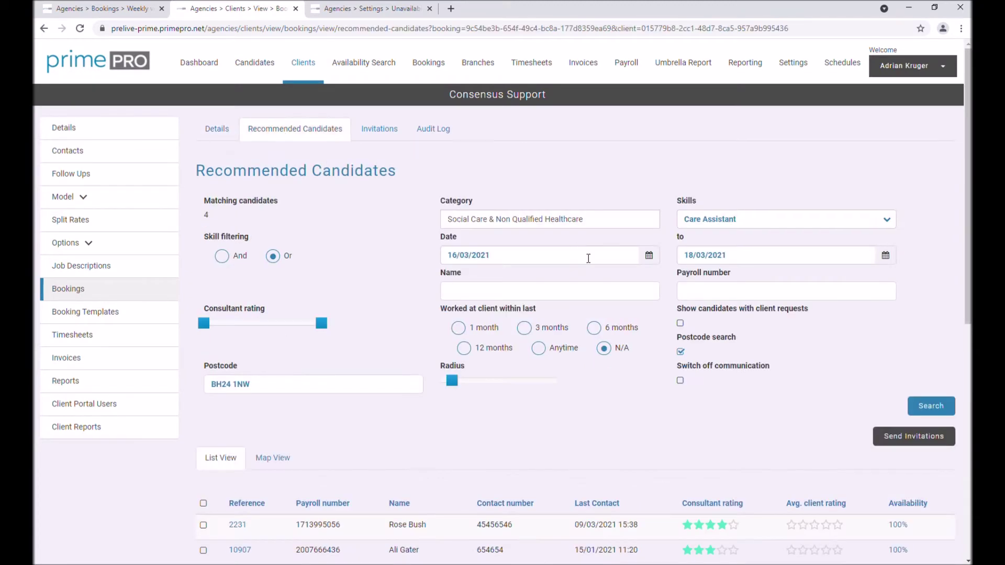
scroll(589, 265, down, 3)
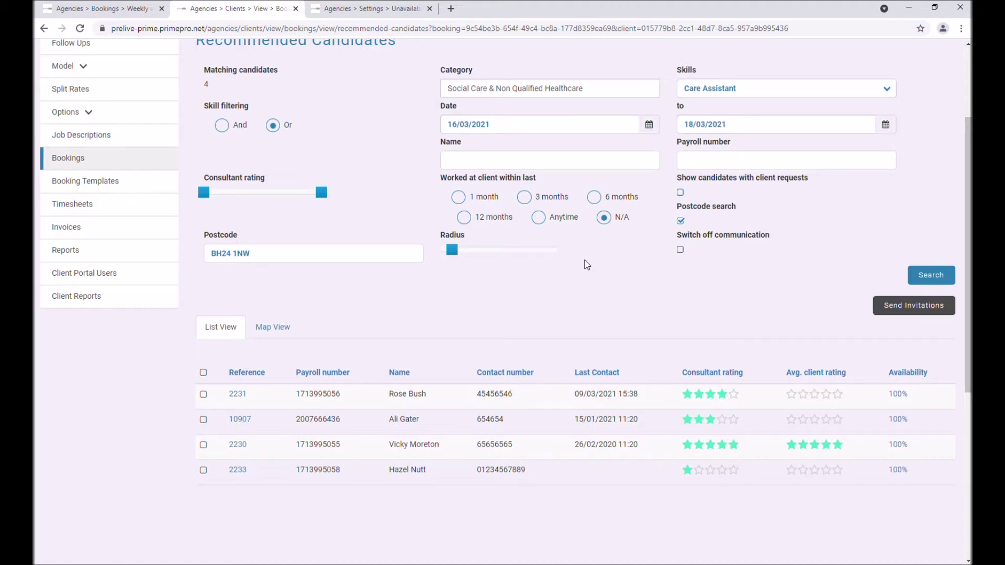
click(770, 93)
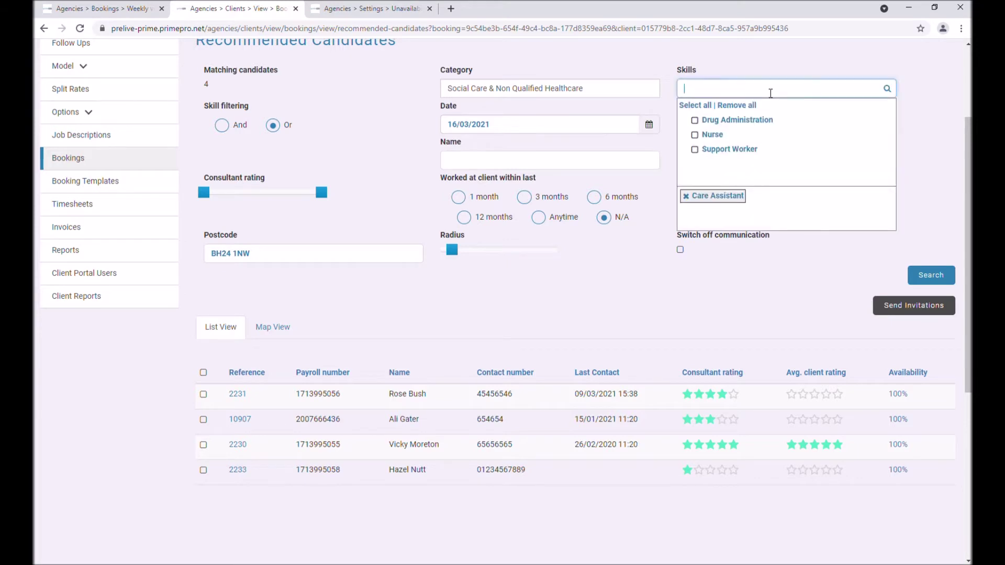
click(643, 287)
Step: Widen the postcode search radius to 49 and search the recommended candidates again
mouse_move(482, 254)
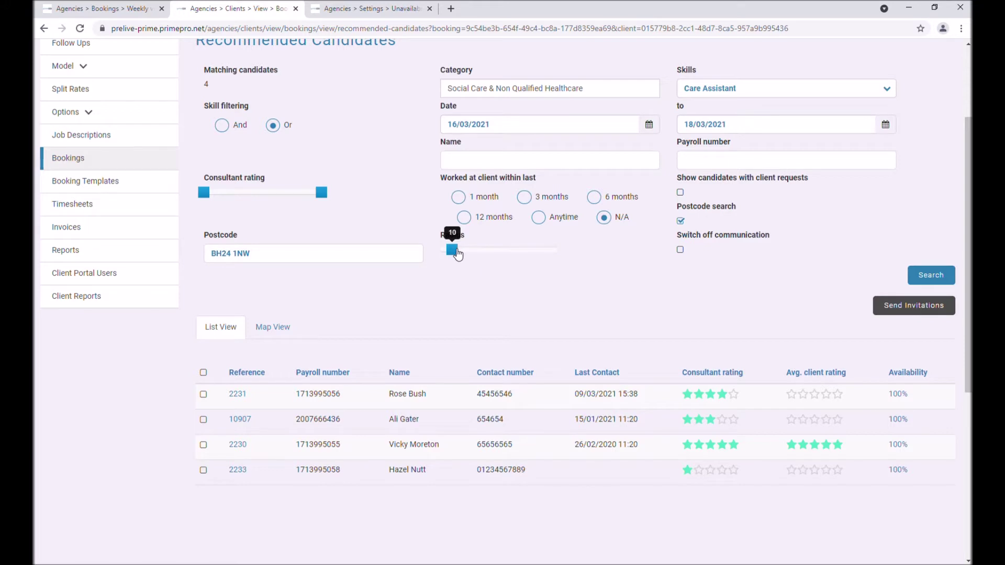
drag(273, 254, 210, 254)
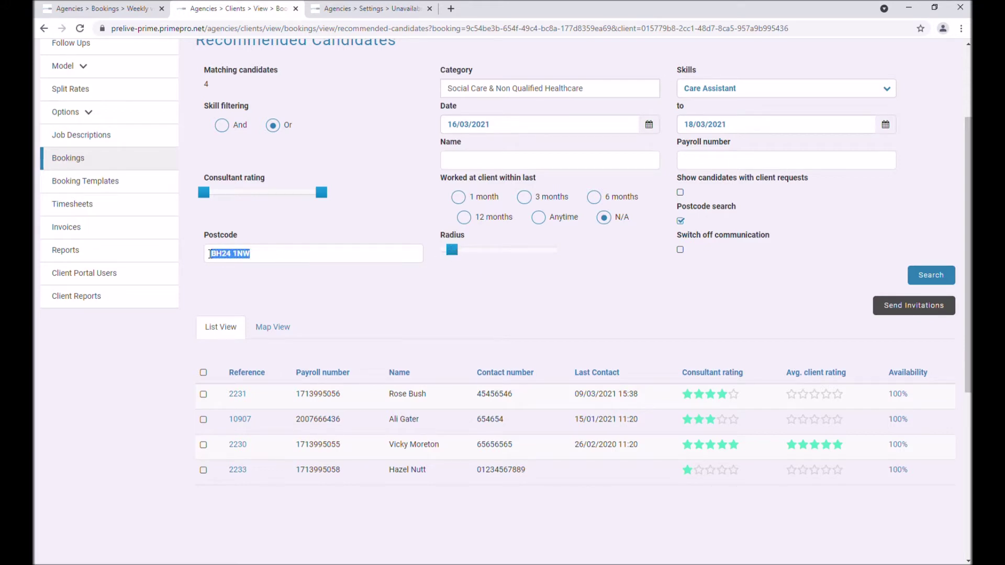
click(280, 258)
drag(456, 259, 469, 257)
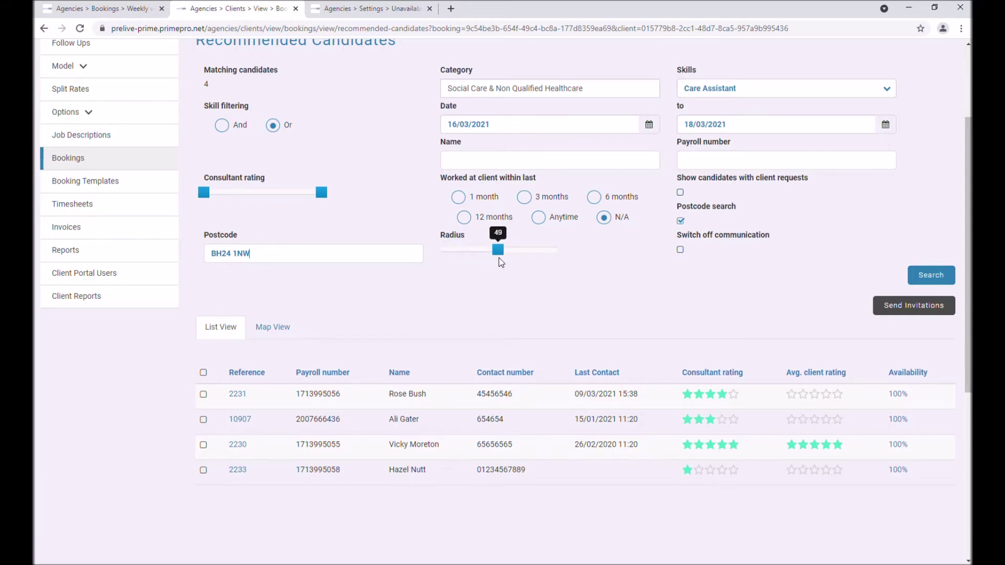
click(931, 275)
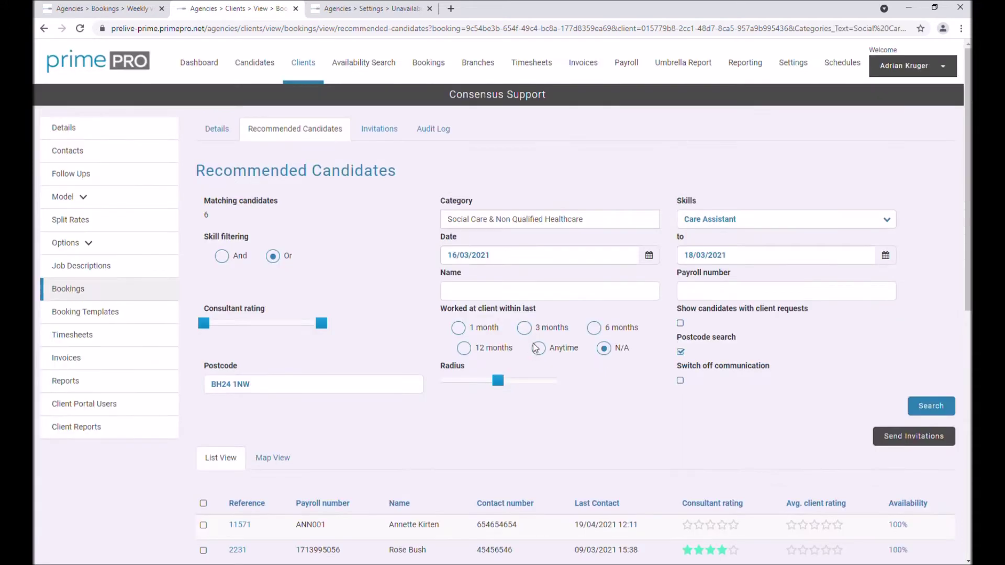
Step: Review the candidates' availability, view the partially available candidate's unavailability calendar, and return to the recommended candidates
scroll(417, 258, down, 8)
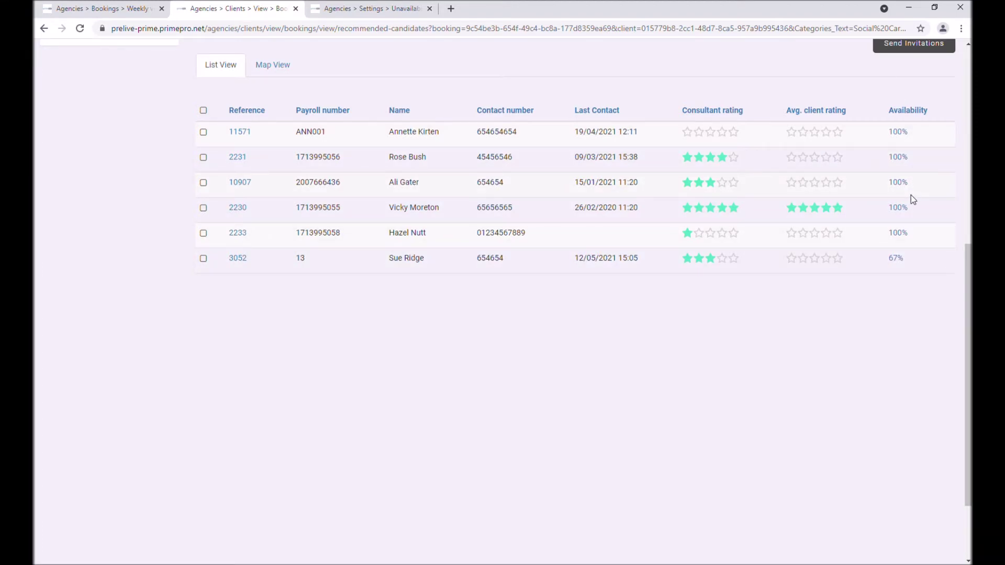
drag(968, 279, 969, 151)
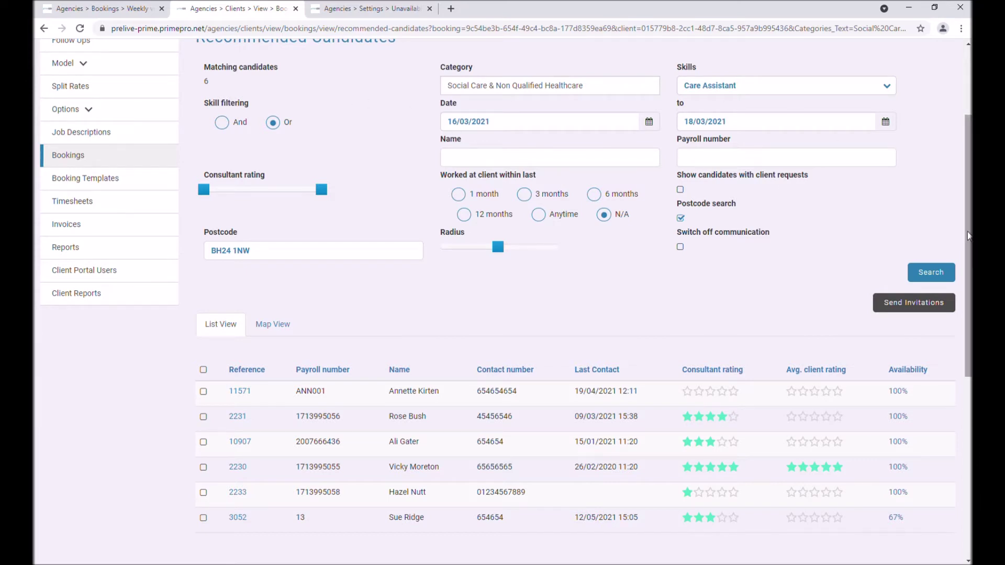
scroll(889, 314, down, 2)
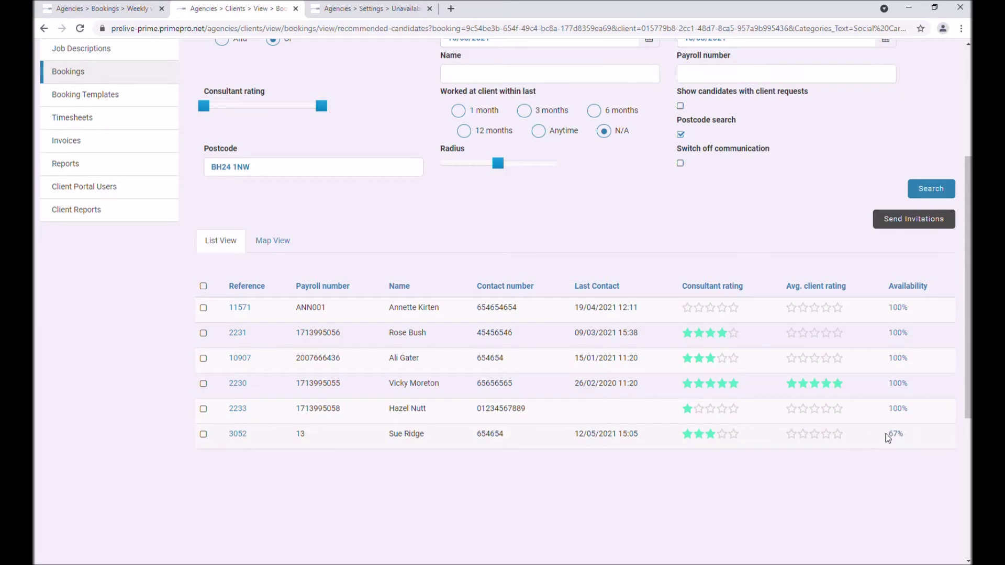
click(896, 436)
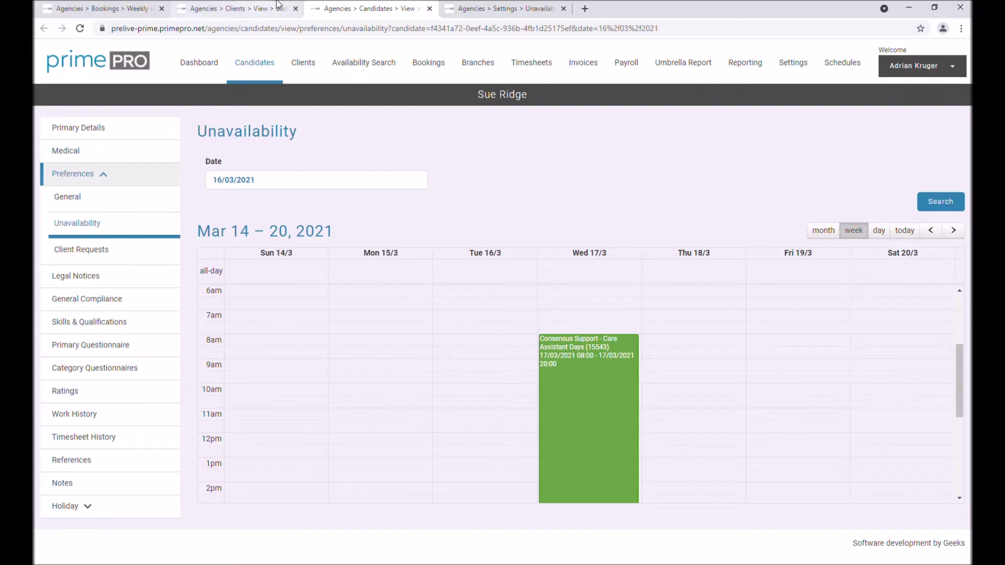
click(428, 9)
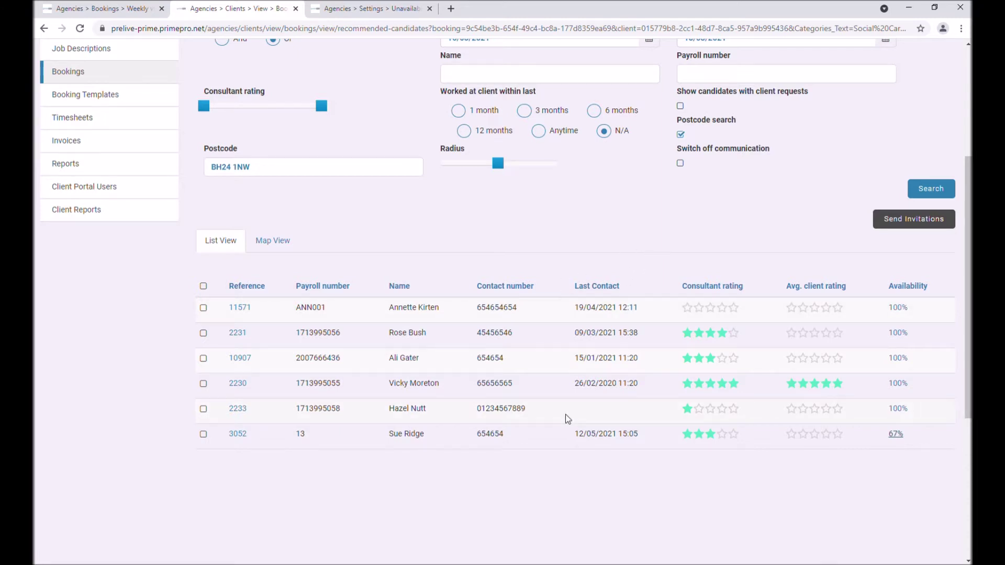
scroll(576, 423, up, 5)
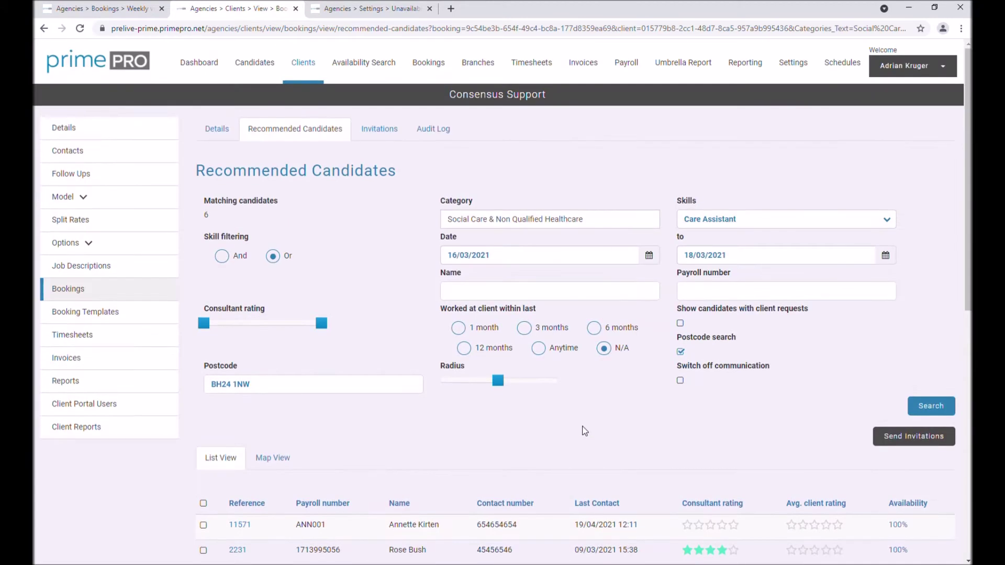
Step: Open the Availability Search page and view the options offered for Category and Skills without choosing any
click(388, 7)
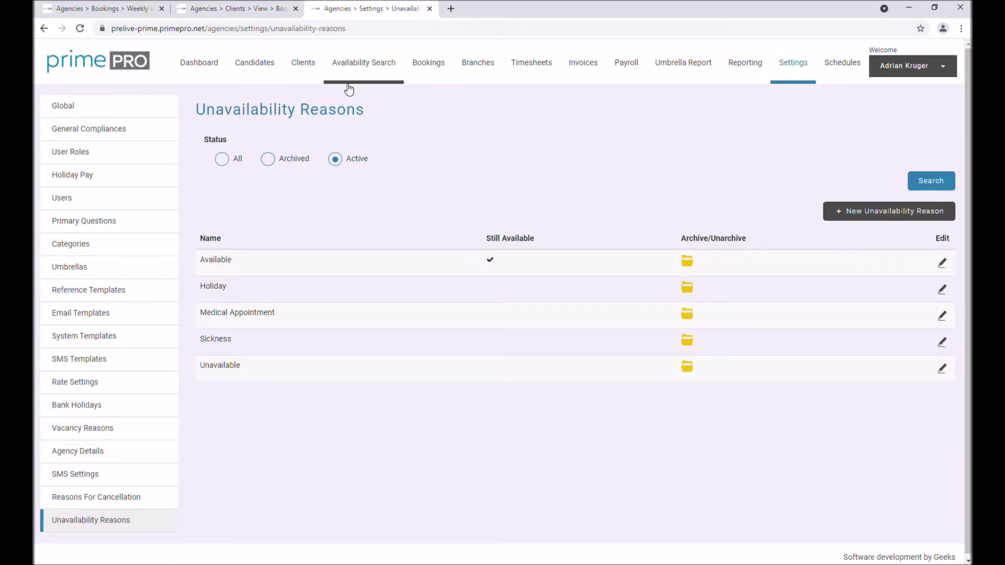
click(365, 66)
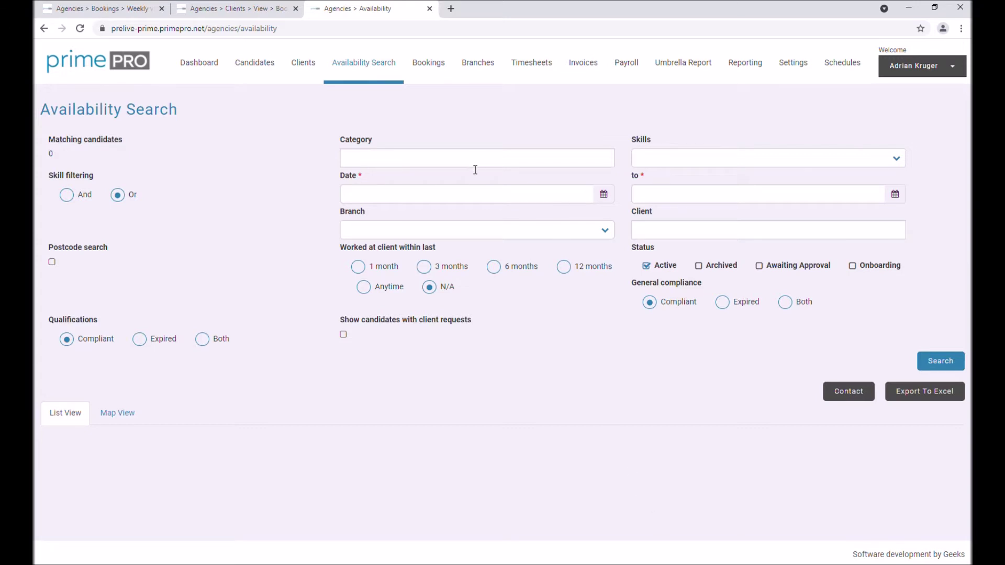
click(530, 165)
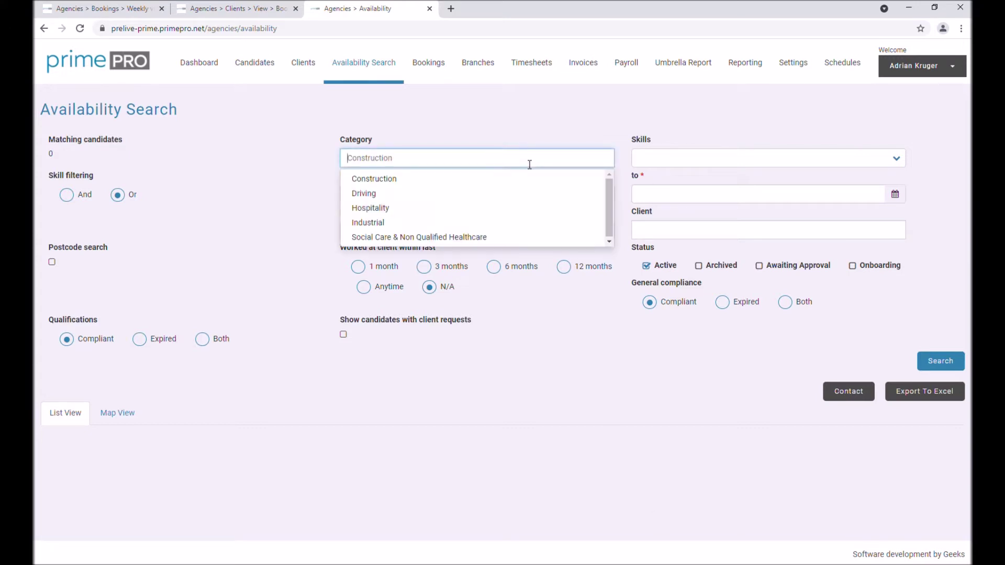
click(554, 113)
click(780, 162)
click(642, 114)
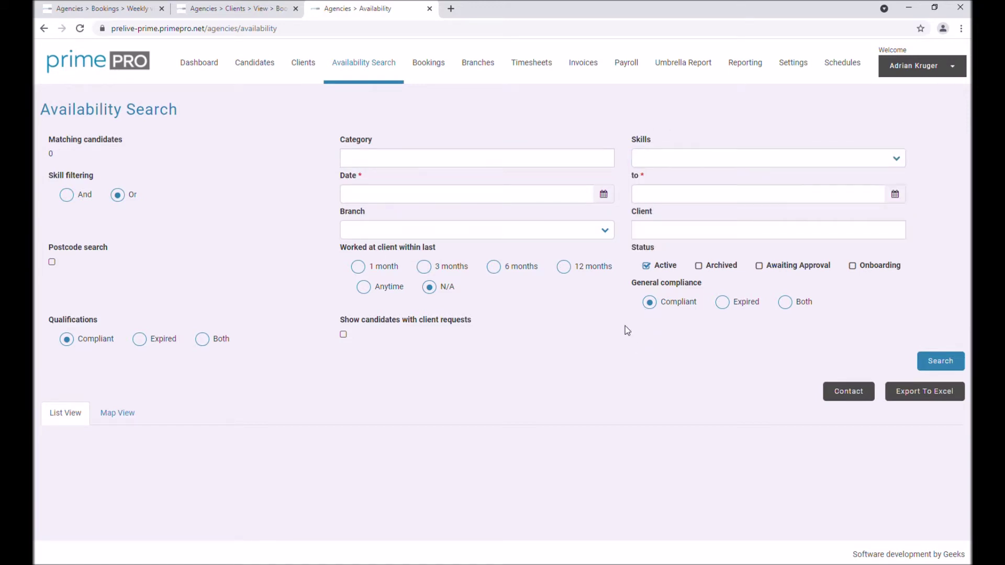
Step: Check the week in the weekly bookings view and set the availability search's start date to 15/03/2021
click(603, 196)
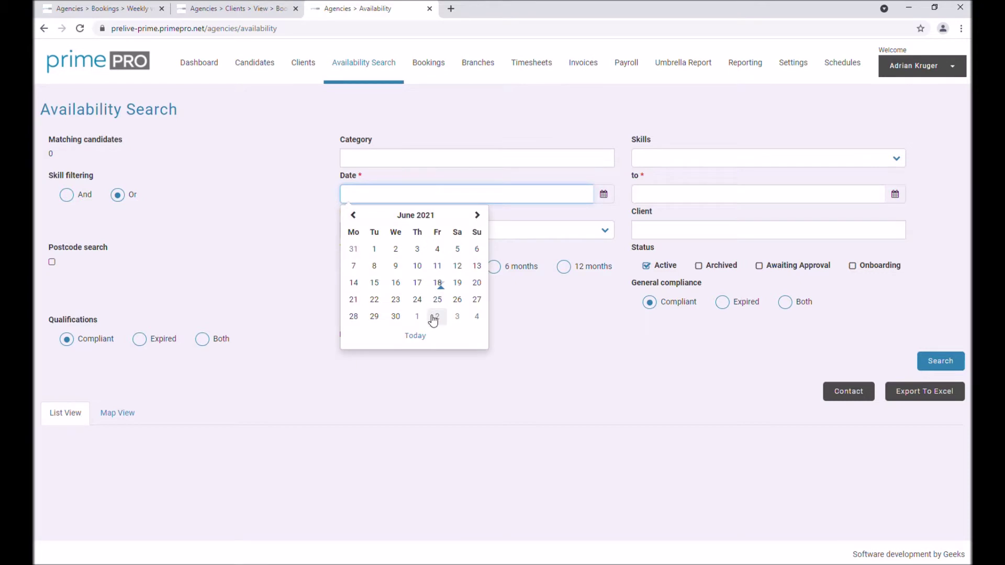
click(417, 216)
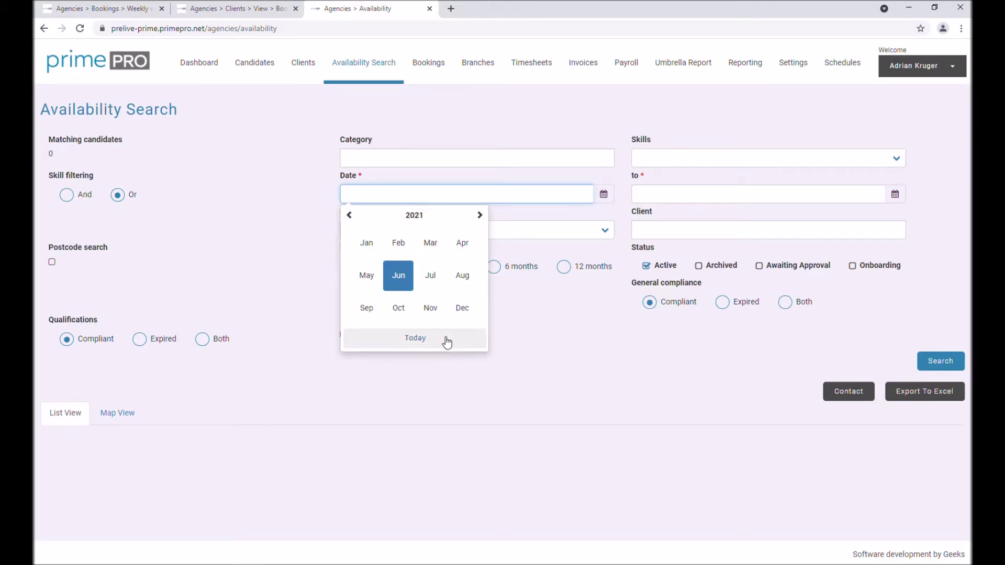
click(462, 244)
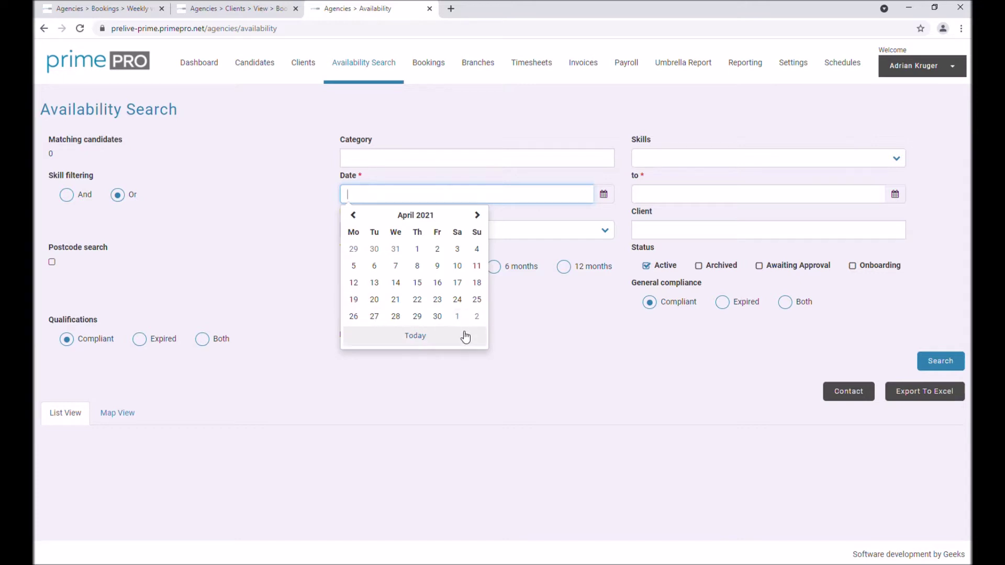
click(76, 7)
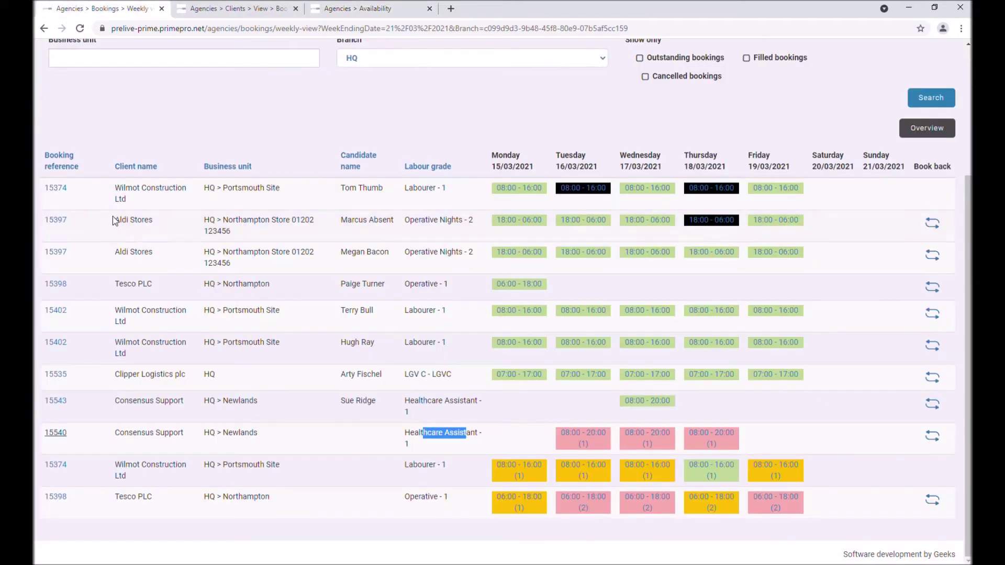
scroll(113, 220, up, 4)
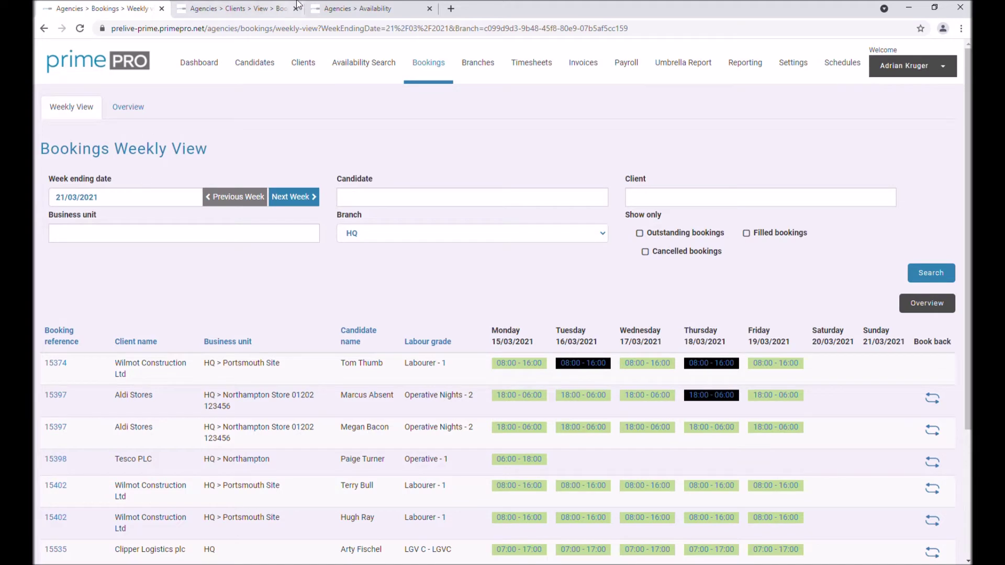
click(338, 8)
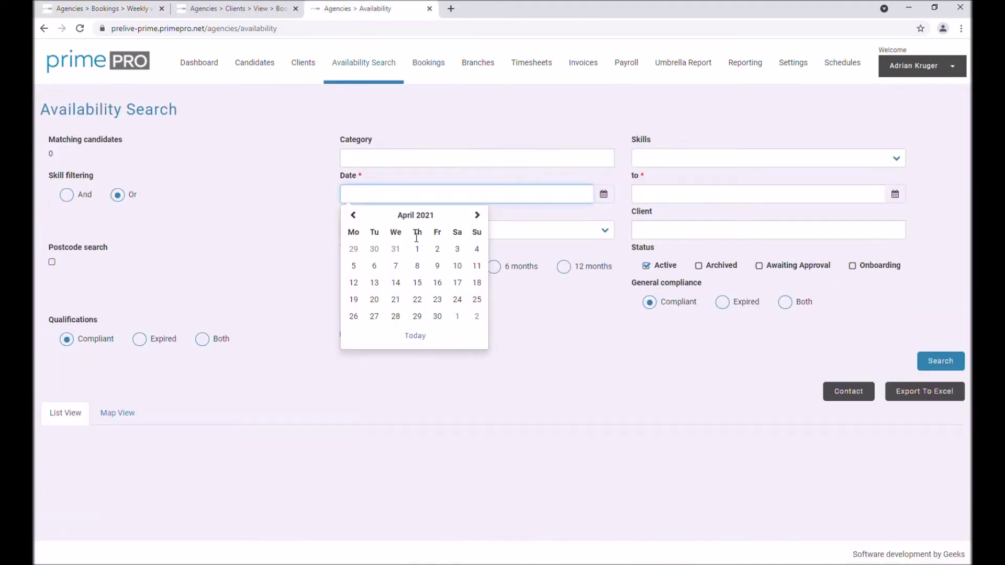
click(353, 215)
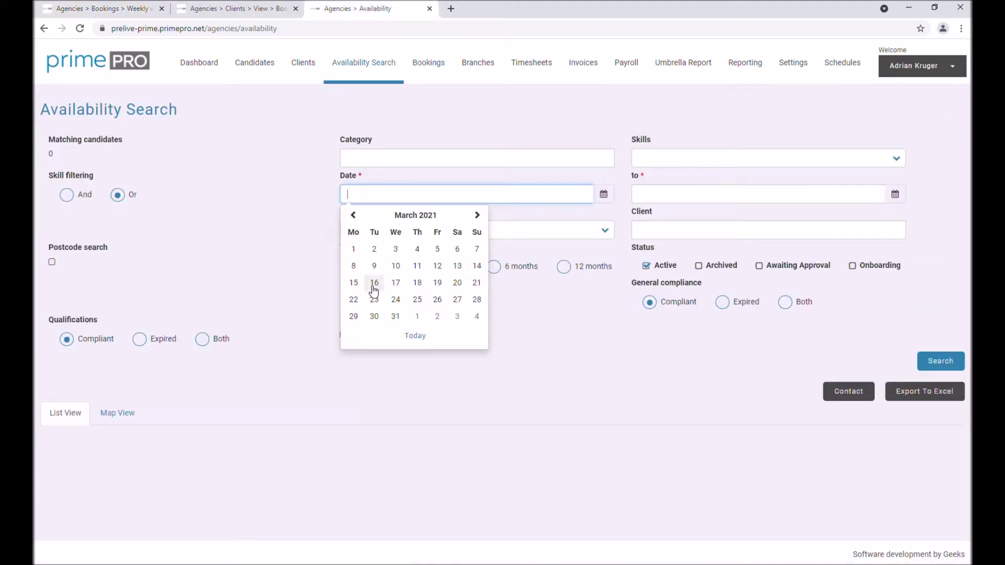
click(353, 283)
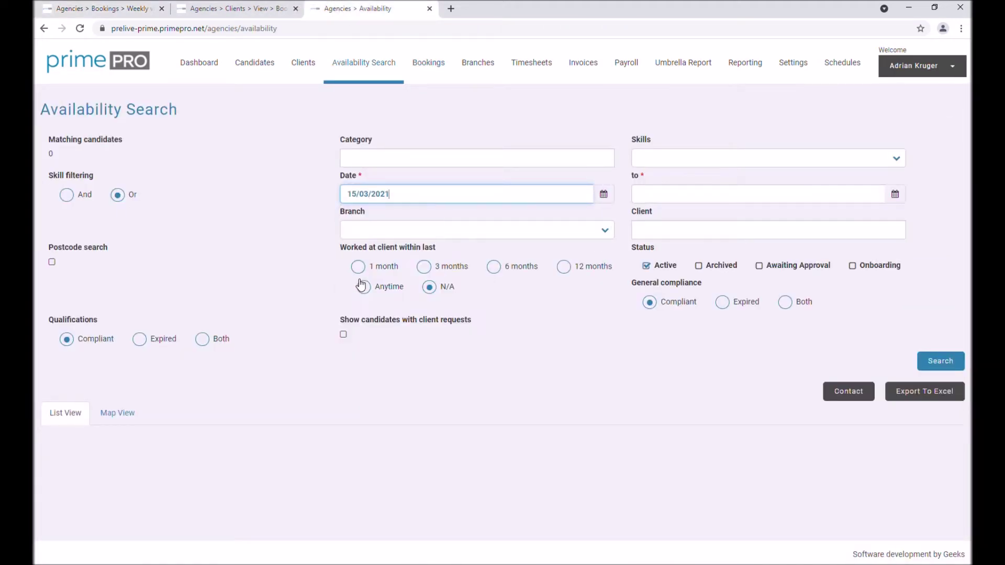
Step: Set the availability search's end date to 21/03/2021, run the search and review the candidates' availability percentages
click(895, 196)
click(708, 219)
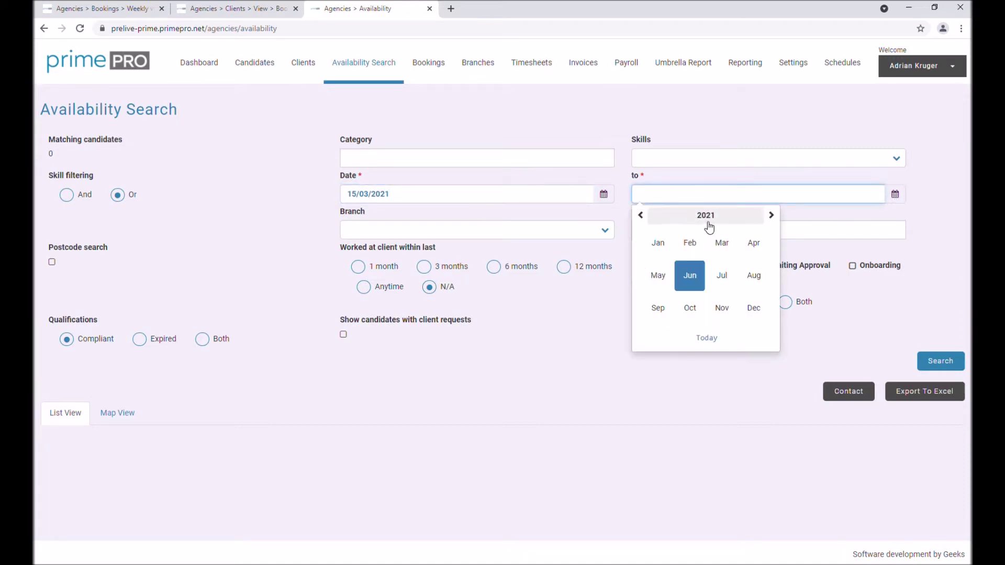
click(721, 242)
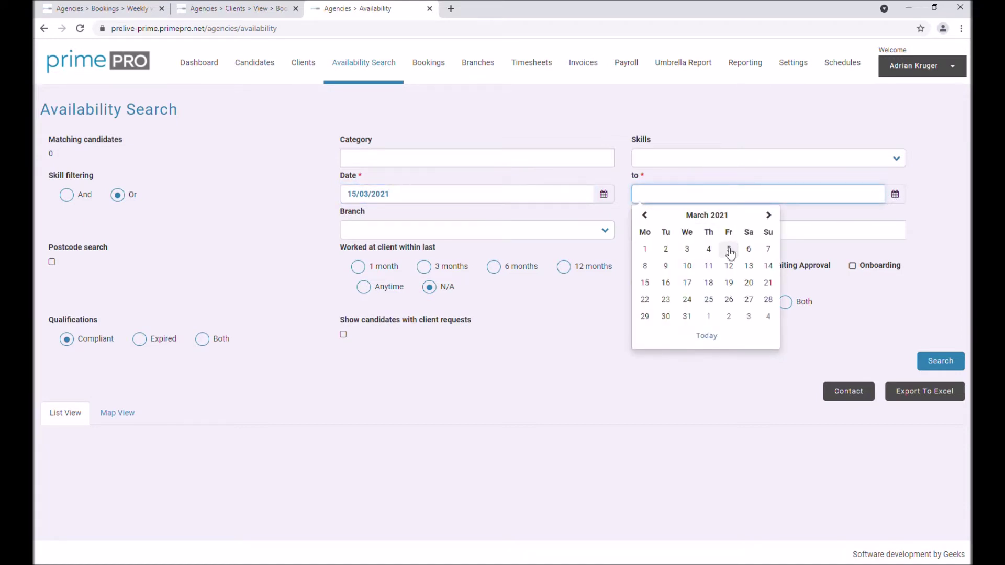
click(767, 283)
click(950, 361)
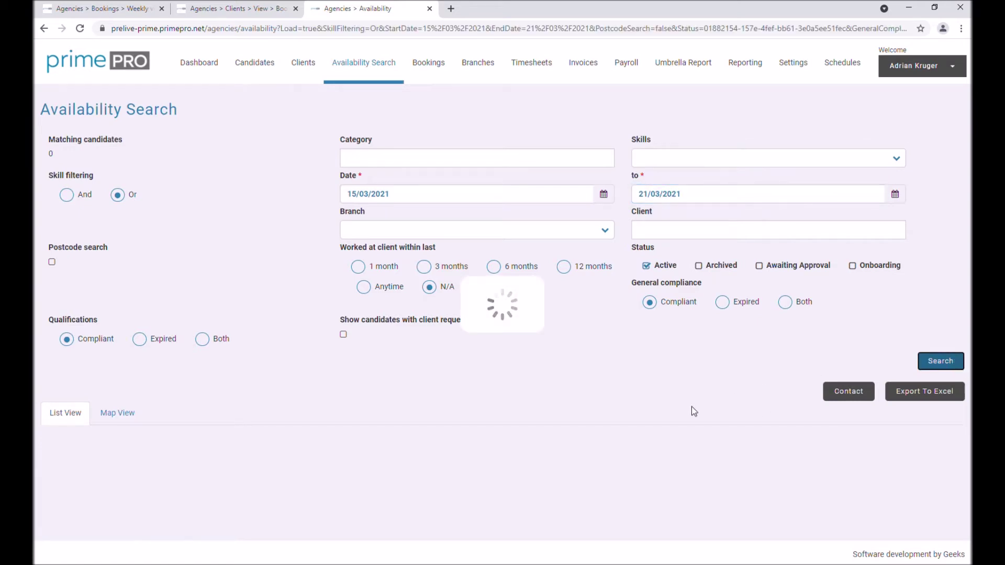
scroll(529, 394, down, 12)
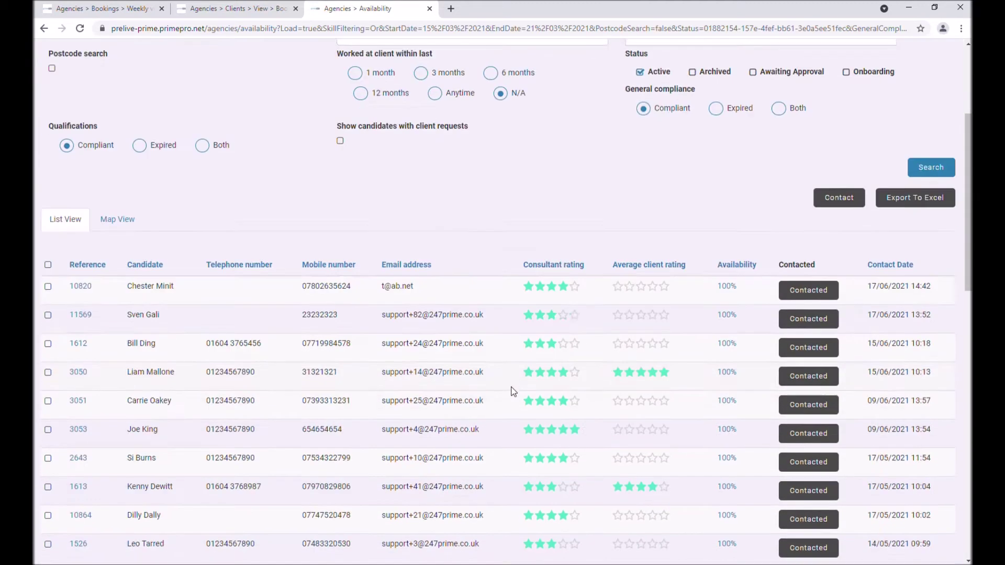
scroll(514, 388, down, 6)
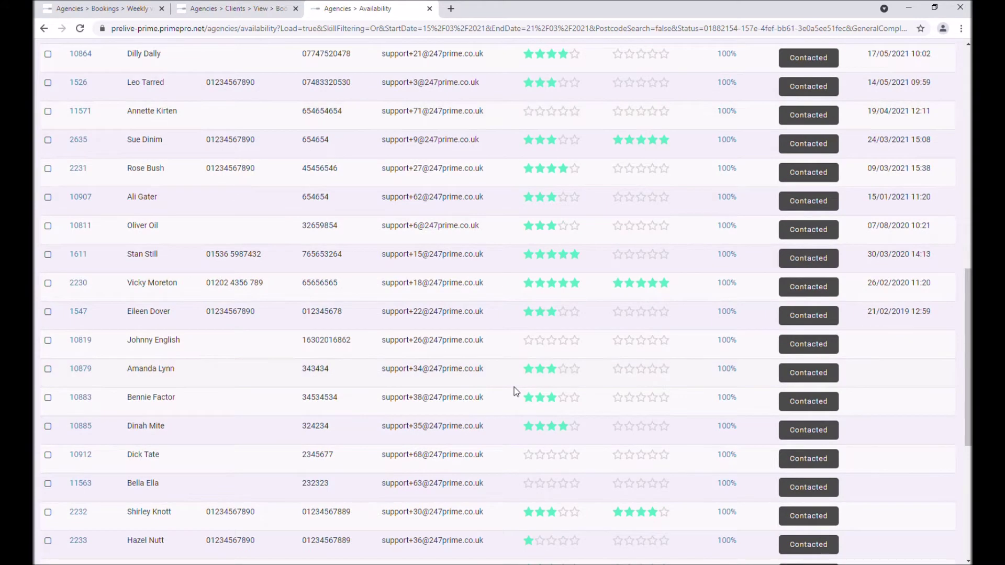
scroll(634, 440, down, 2)
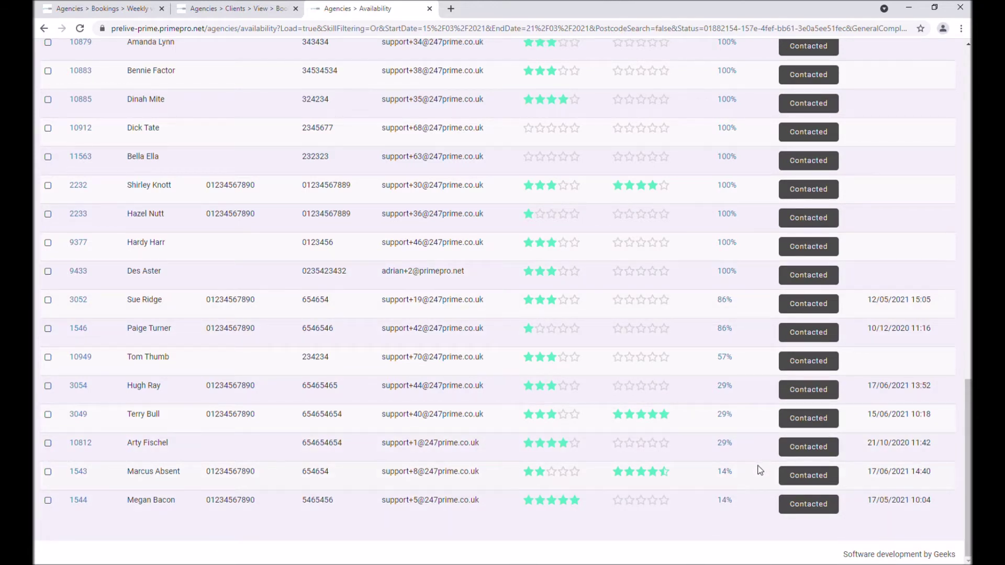
scroll(759, 470, up, 15)
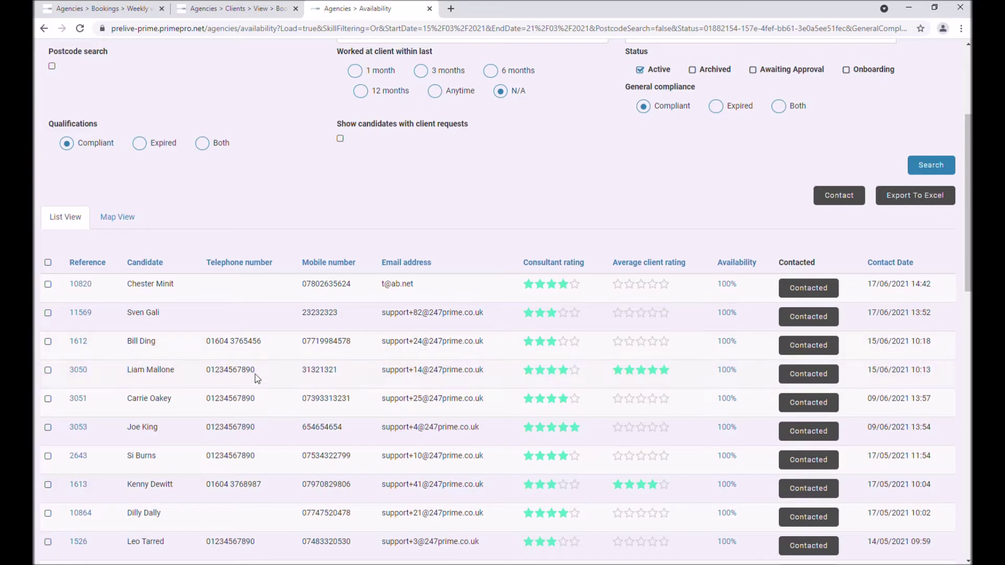
Step: In the first listed candidate's unavailability calendar, add an Available entry from 15/03/2021 to 19/03/2021
click(727, 283)
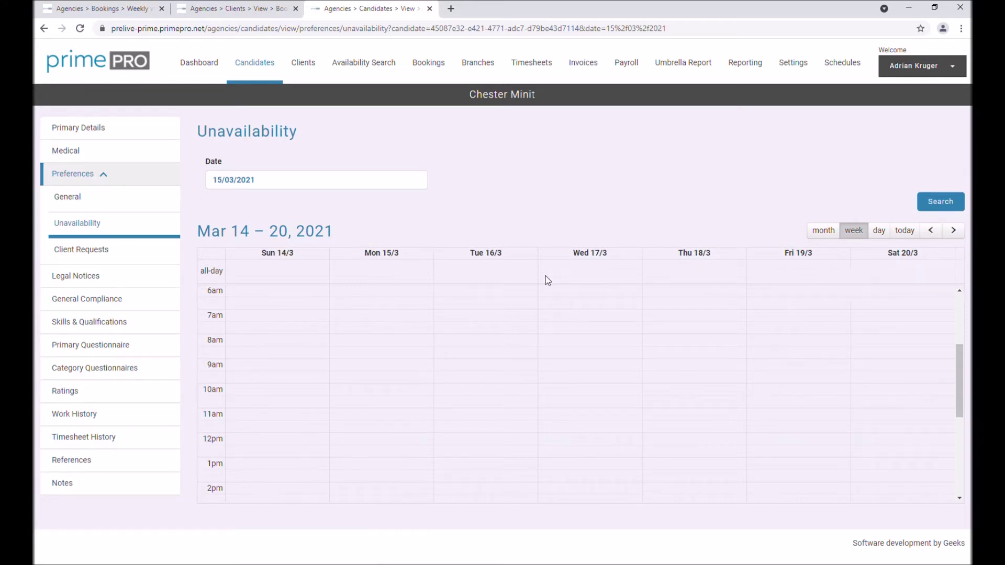
click(379, 274)
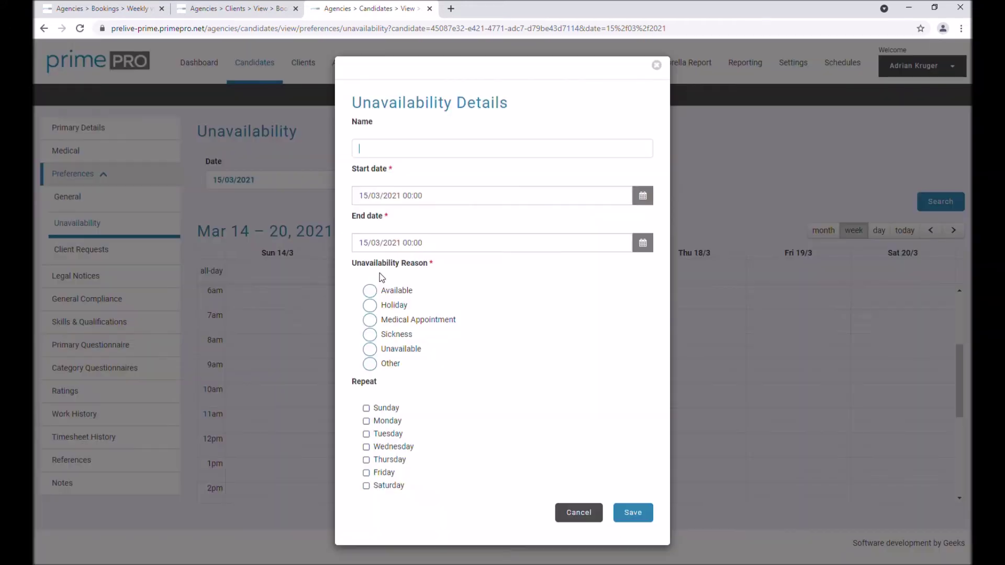
click(380, 291)
click(398, 243)
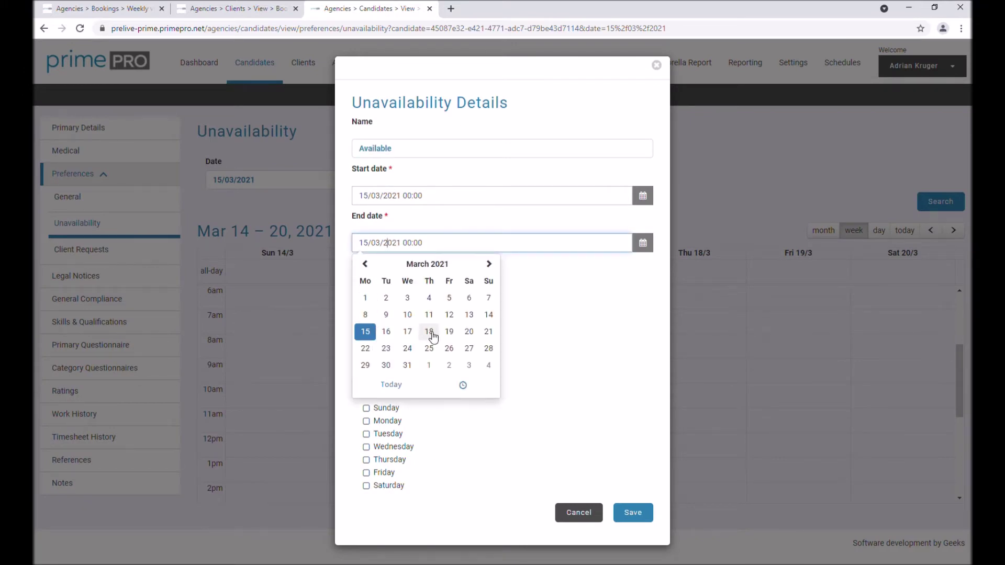
click(448, 340)
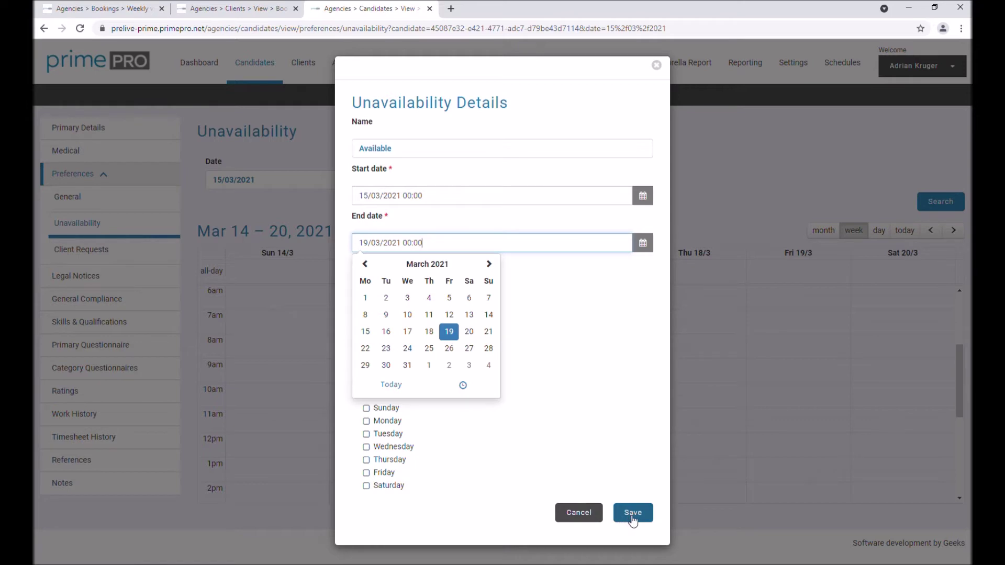
click(591, 321)
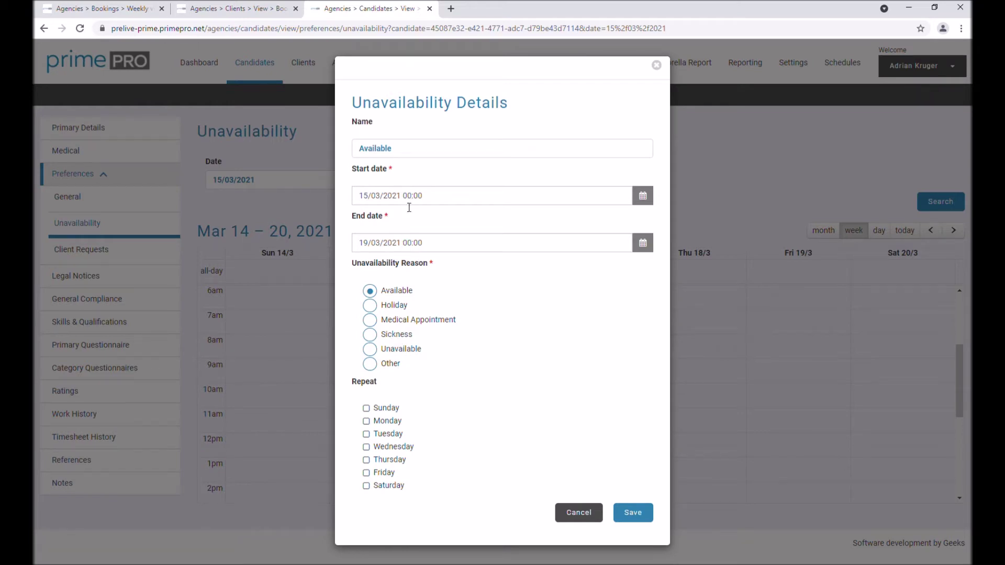
click(645, 518)
scroll(587, 420, up, 3)
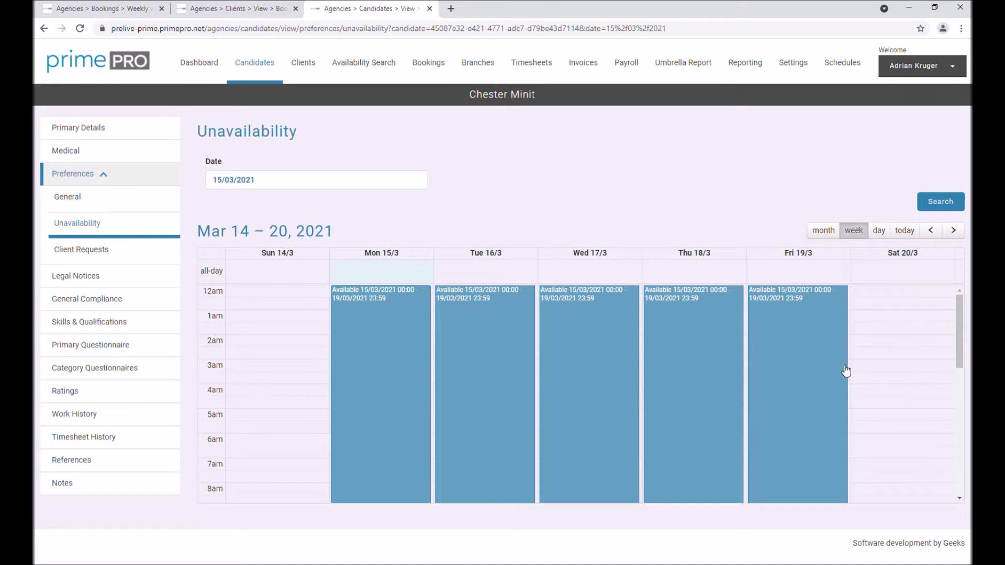
Step: Add an Unavailable entry on Saturday 20/03/2021 to the candidate's calendar
click(880, 280)
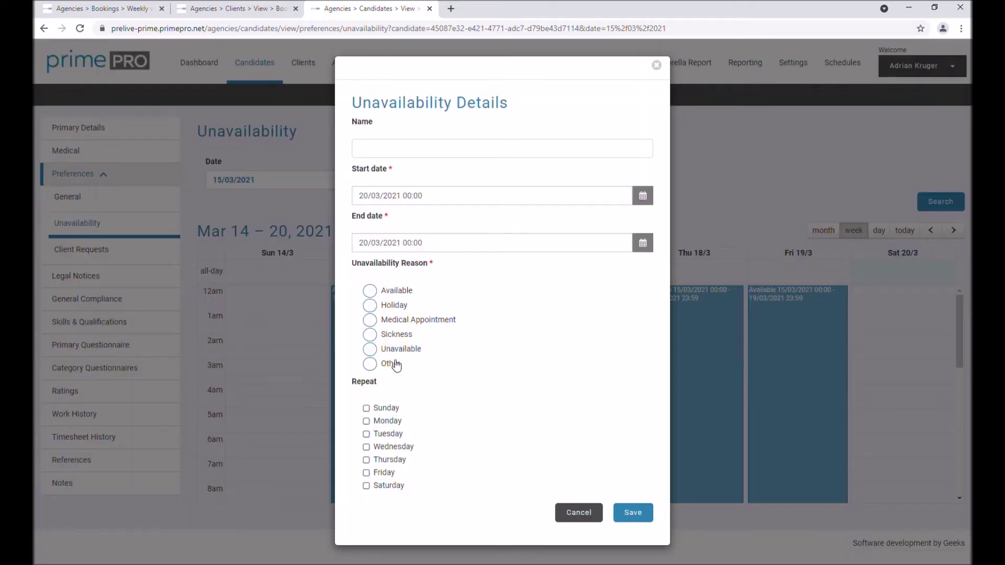
click(398, 350)
click(632, 518)
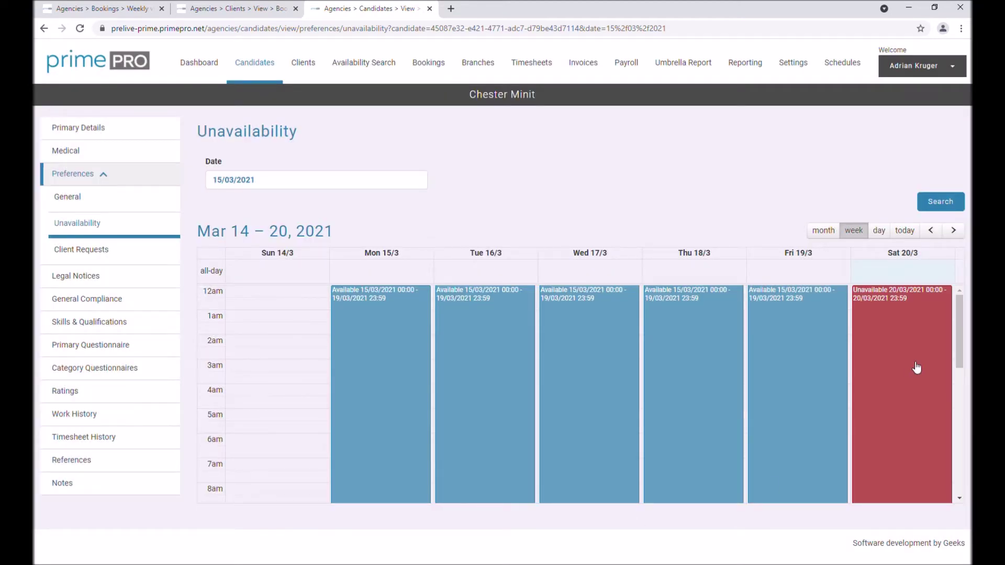
Step: View the candidate's calendar by month back to January 2021, and close the candidate's page
click(819, 235)
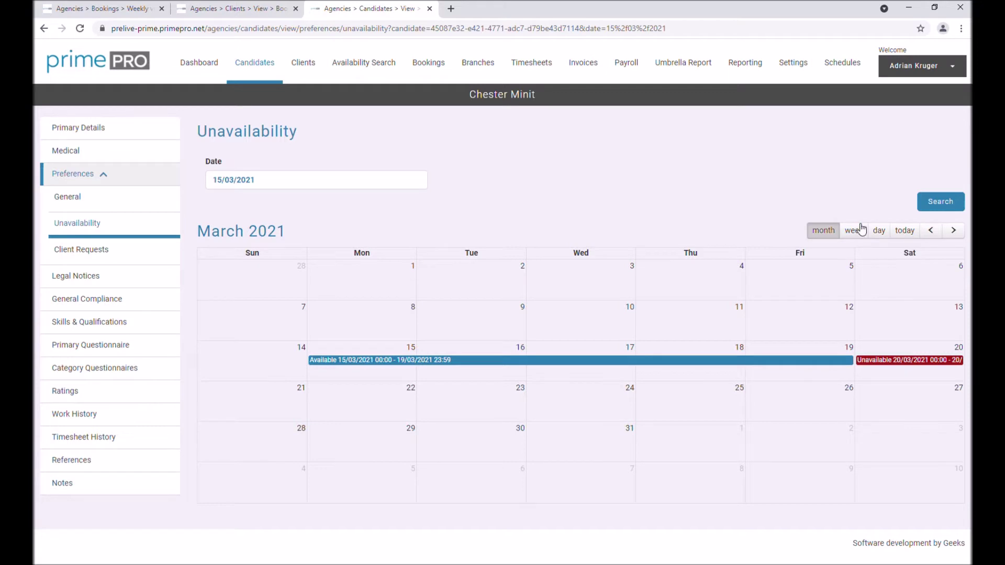
click(938, 230)
click(938, 232)
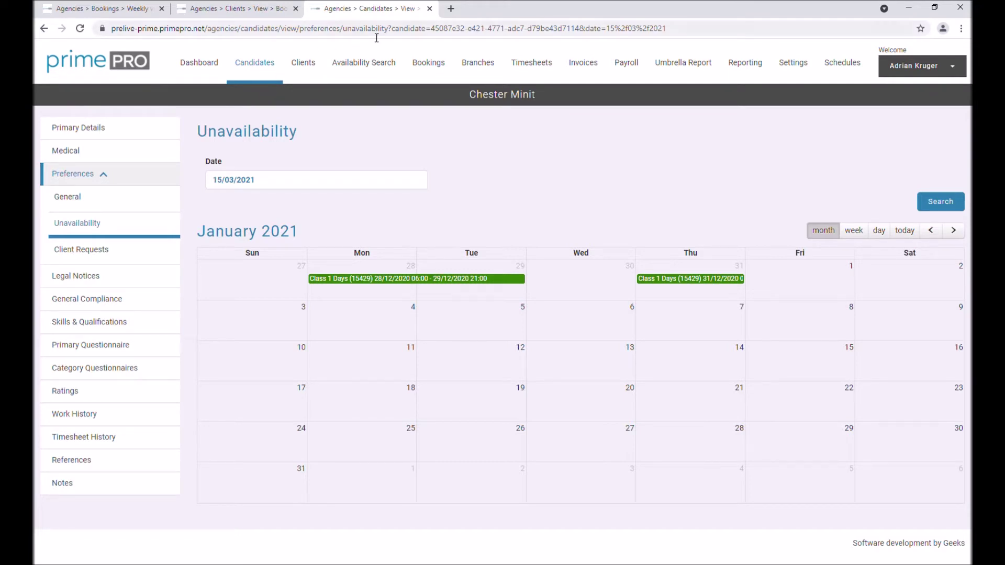
click(430, 9)
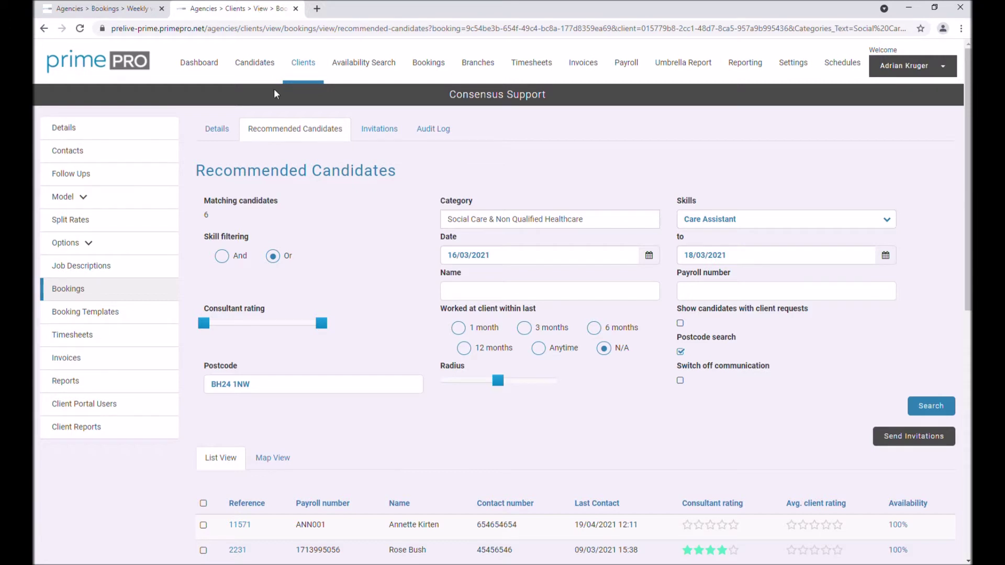
Step: Open a new Availability Search page and set the start date to 15/03/2021
click(301, 93)
click(364, 66)
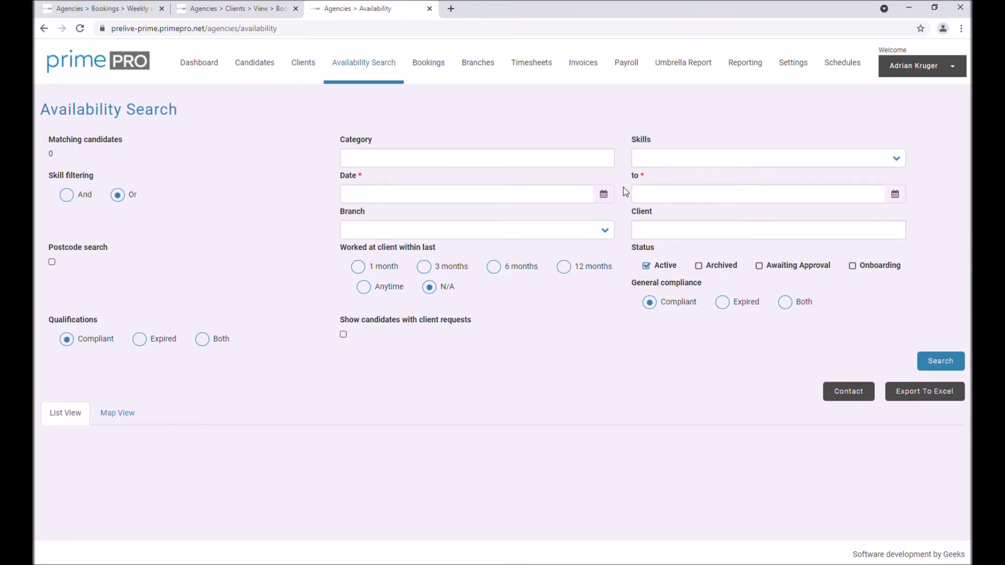
click(605, 195)
click(418, 215)
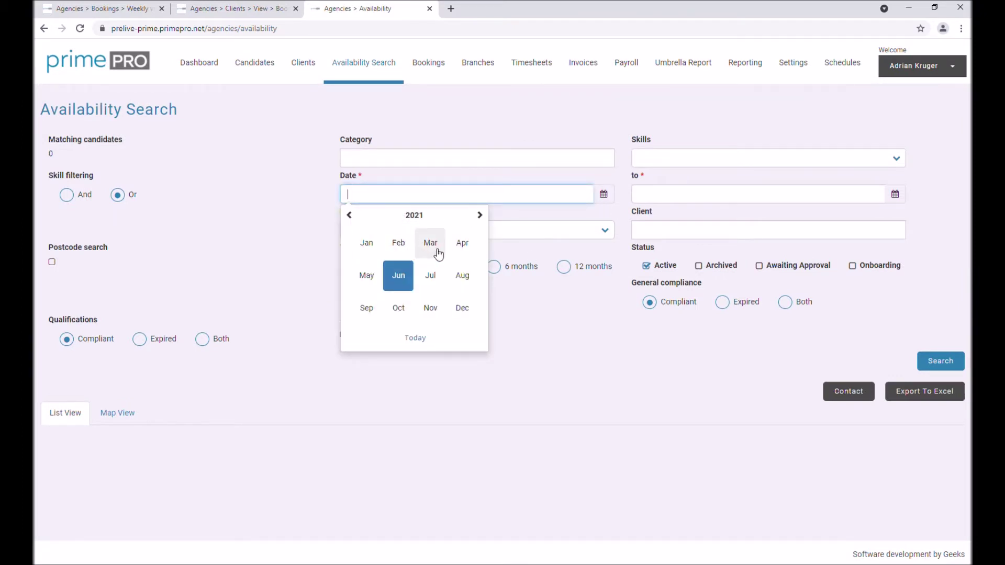
click(431, 245)
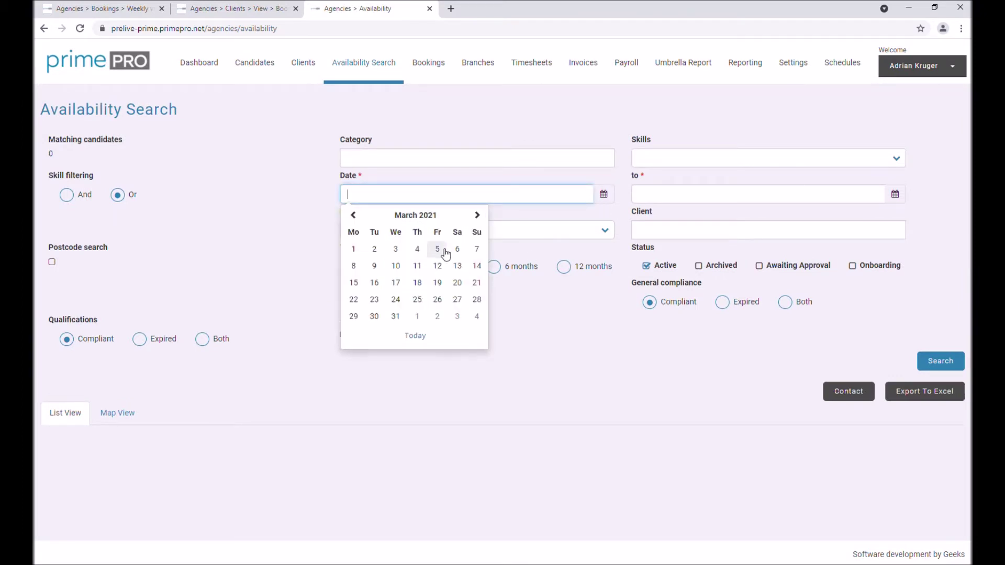
click(354, 283)
Step: Set the end date to 21/03/2021 and run the availability search
click(895, 195)
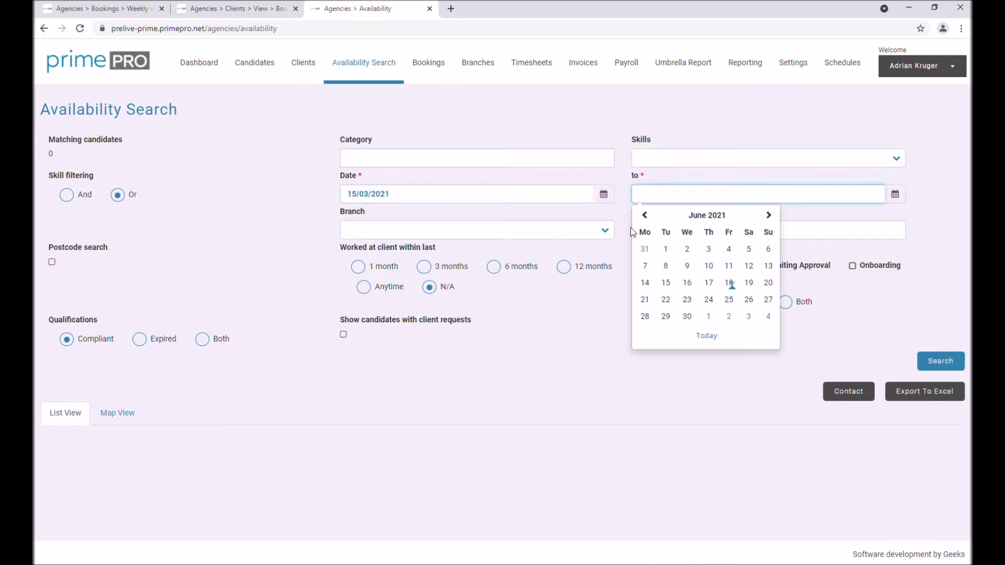
click(691, 215)
click(711, 246)
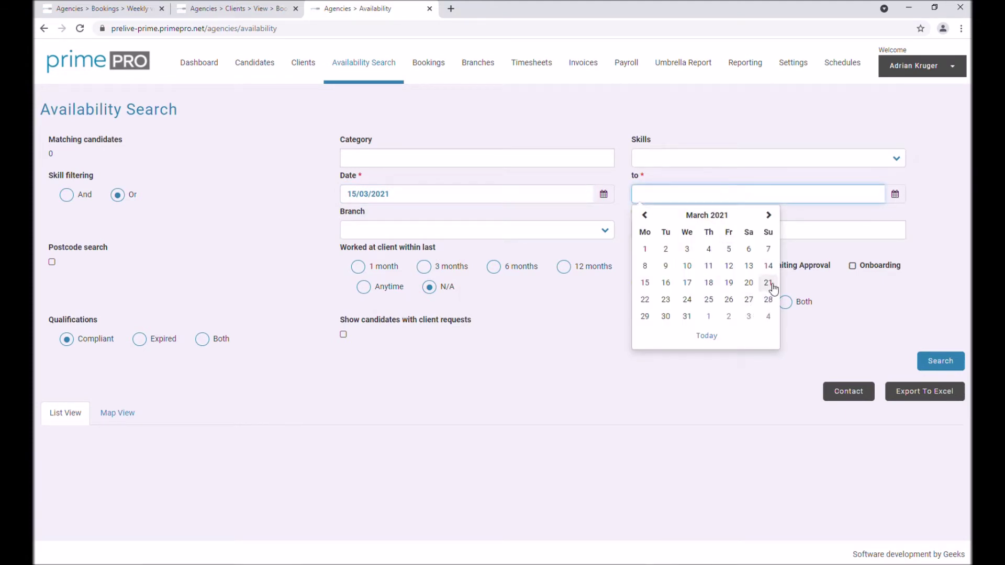
click(767, 283)
click(936, 361)
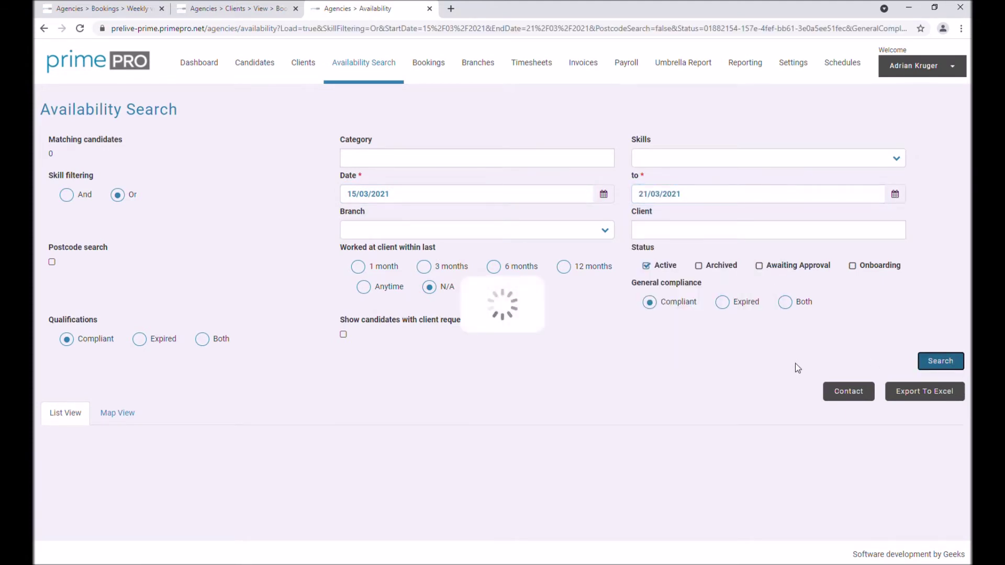
Step: Find the edited candidate in the search results and compare their availability percentage with the other candidates'
scroll(778, 371, down, 10)
scroll(778, 368, down, 5)
drag(174, 474, 153, 473)
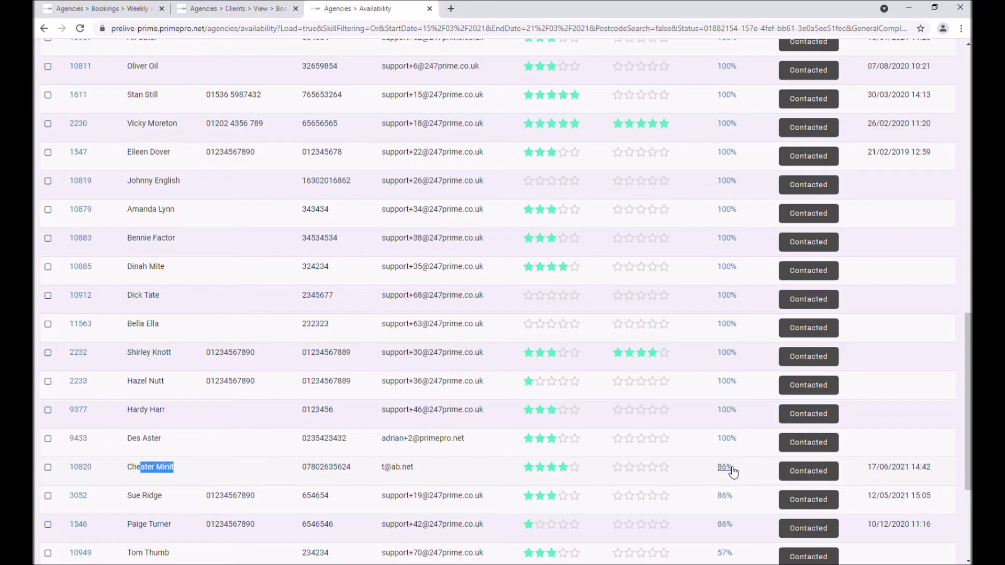
scroll(751, 433, up, 15)
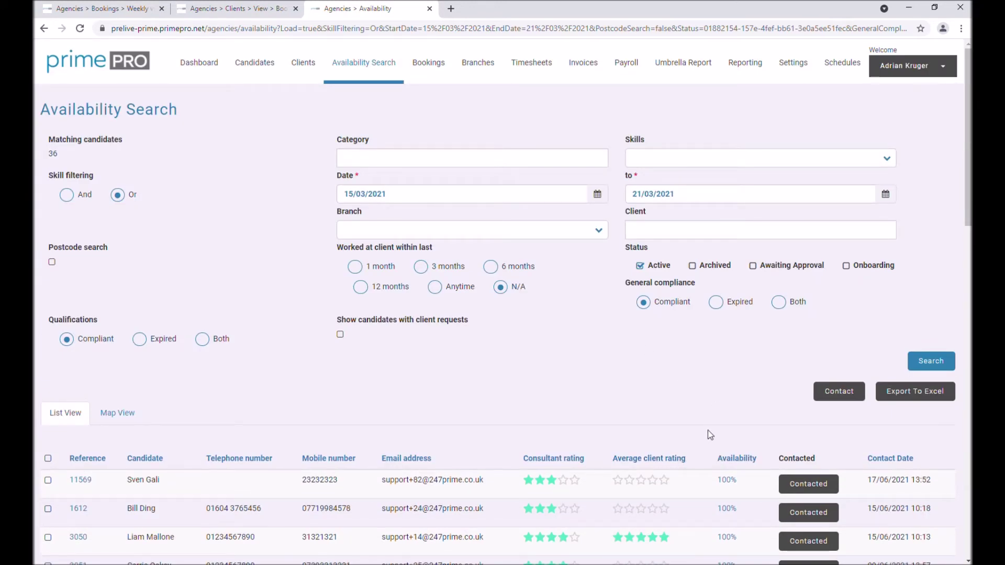
scroll(708, 430, down, 10)
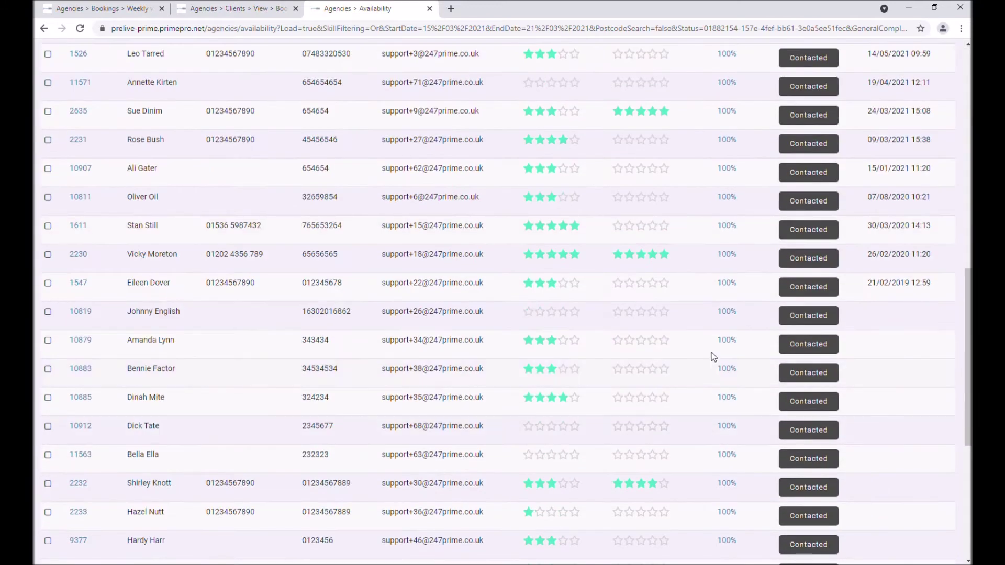
scroll(744, 419, up, 10)
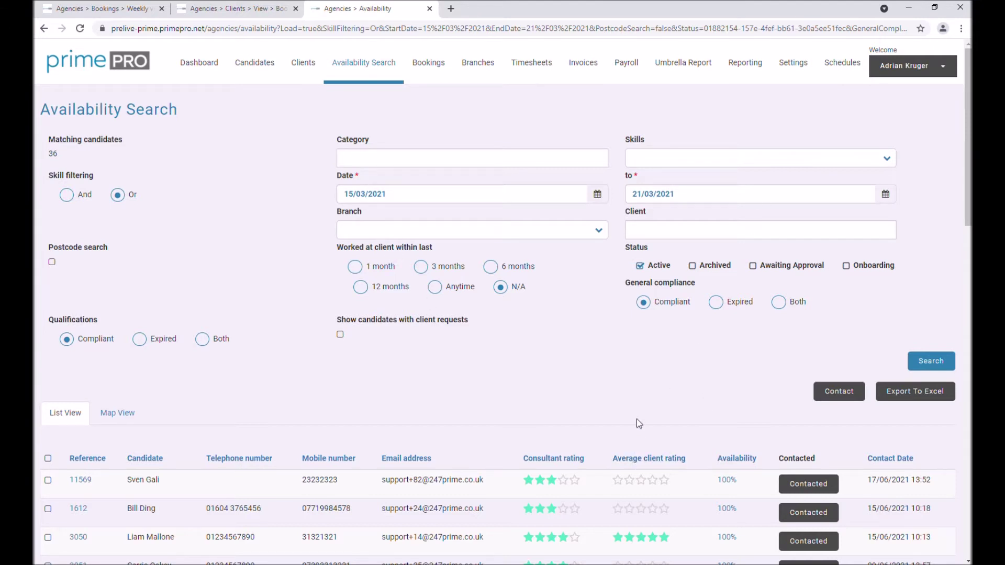
scroll(636, 388, down, 10)
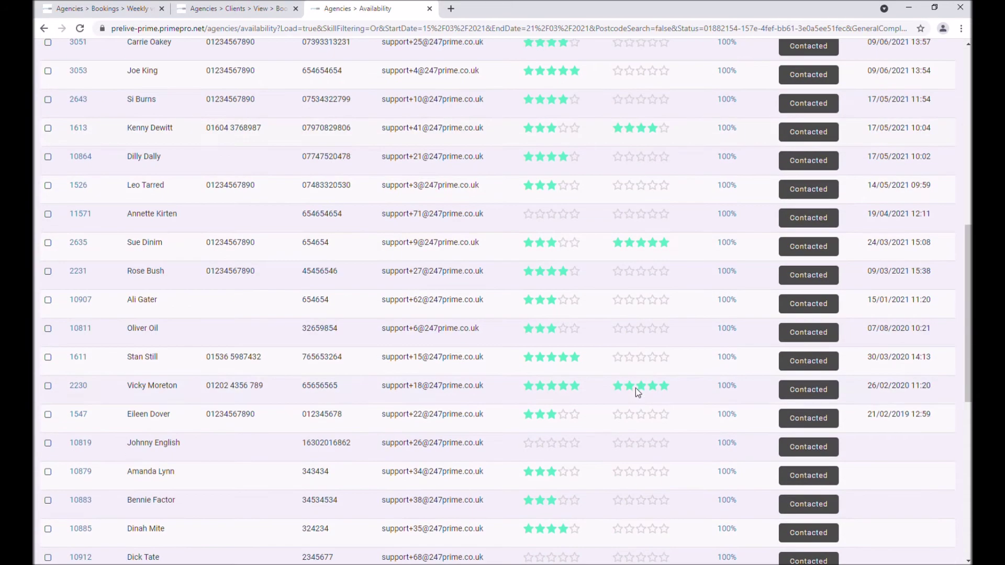
scroll(635, 393, down, 7)
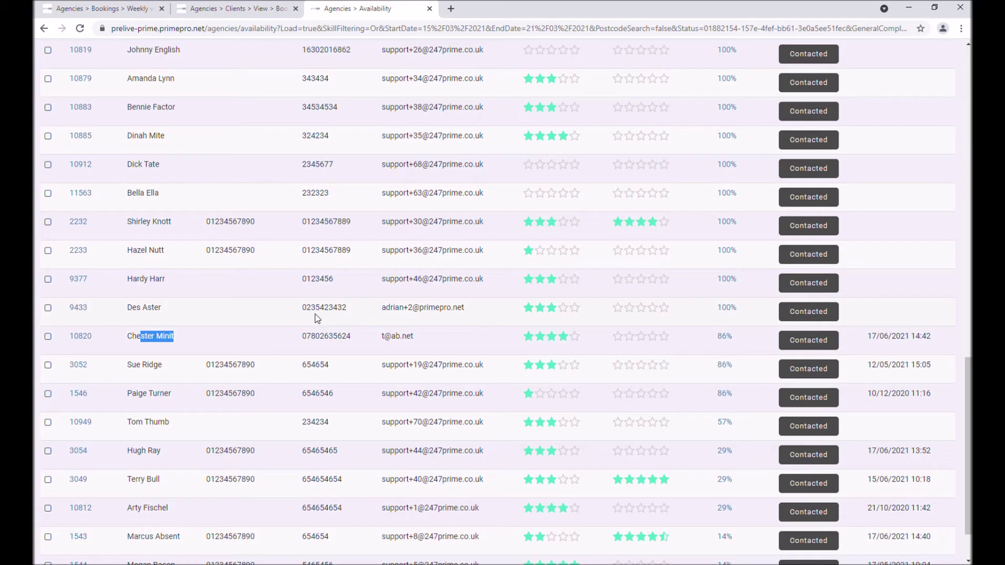
Step: In the month calendar of the candidate listed just above the edited one, add an Unavailable entry from 16/03/2021 to 19/03/2021
click(727, 309)
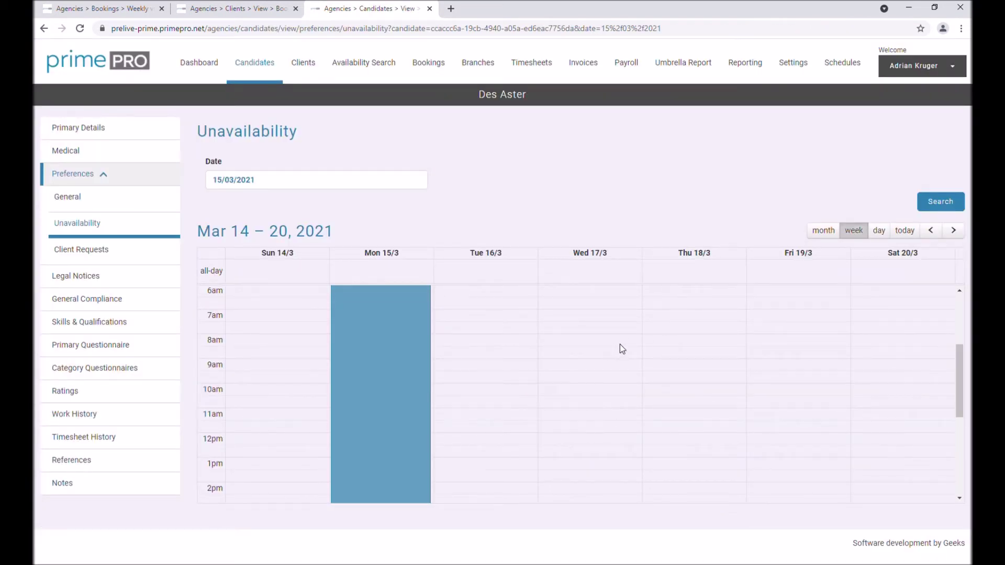
click(823, 231)
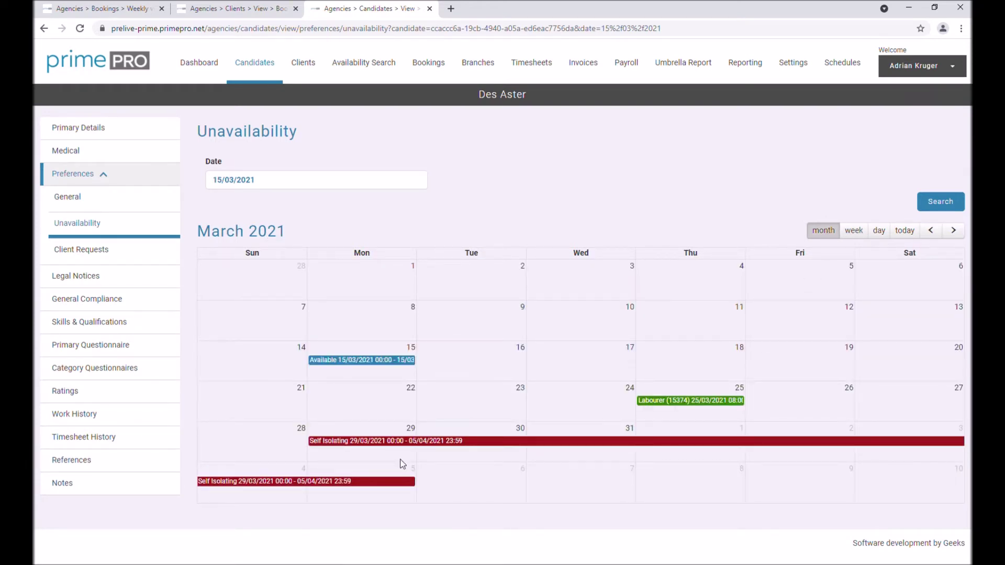
click(451, 361)
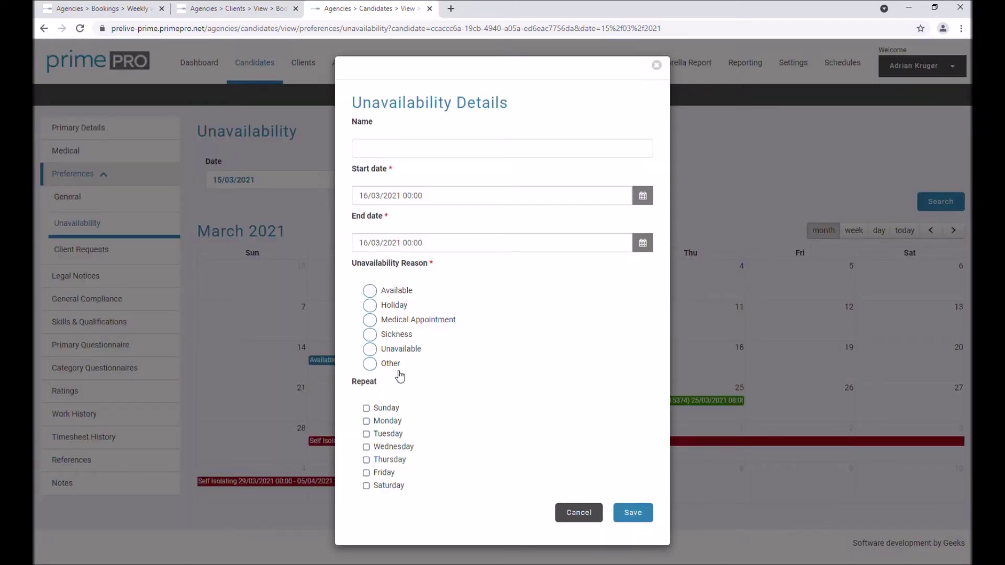
click(408, 350)
click(507, 247)
click(449, 332)
click(625, 510)
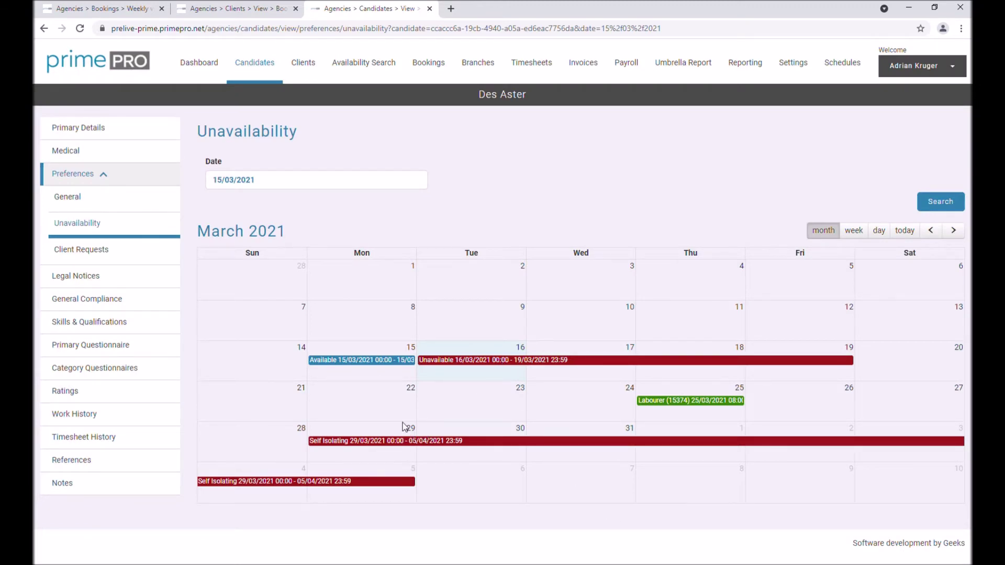
Step: In the April 2021 unavailability calendar, start a new entry on 12/04/2021 with the reason Available
click(953, 230)
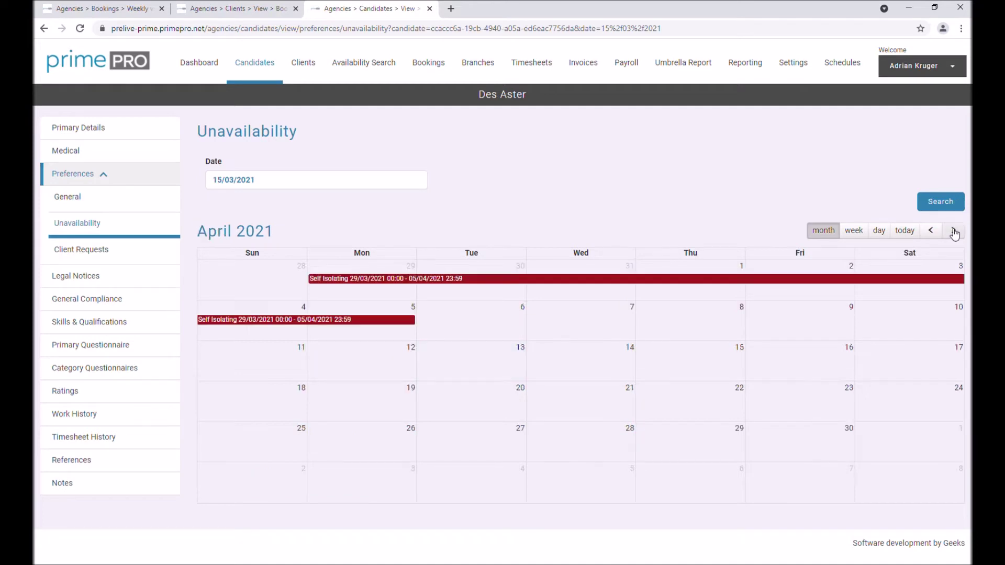
click(345, 367)
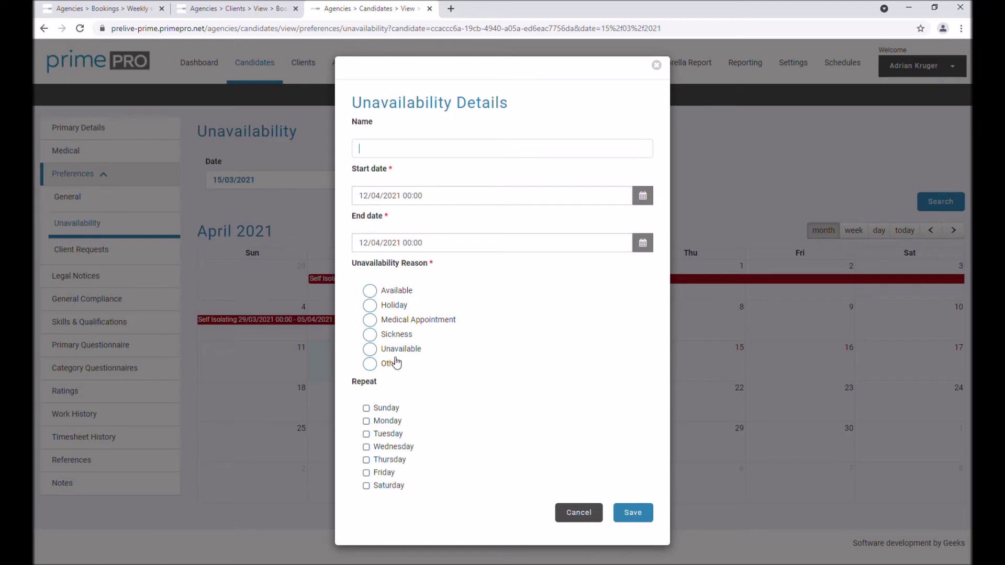
click(396, 291)
click(428, 196)
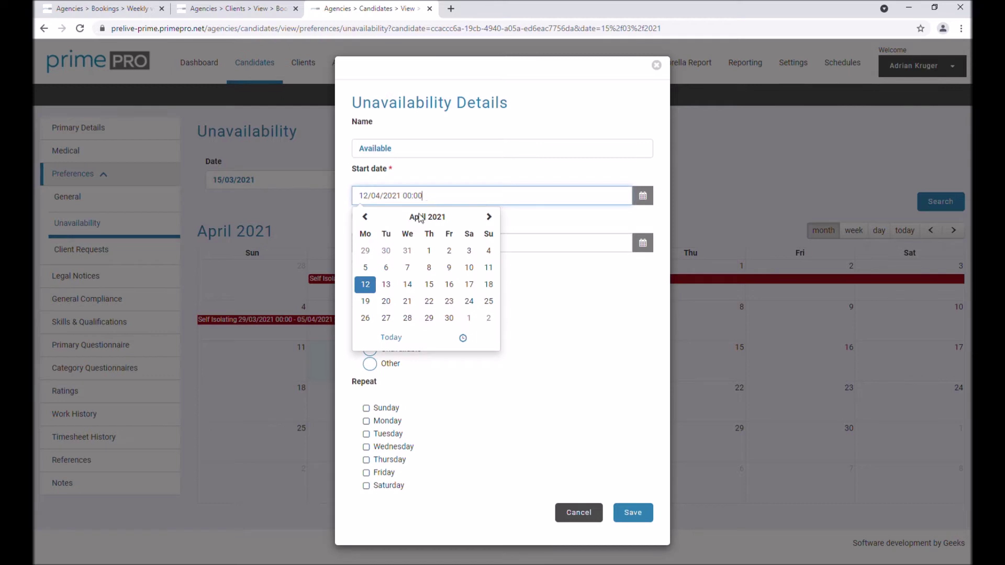
click(588, 343)
Step: Repeat the Available entry on Monday, Wednesday and Friday for 10 occurrences and save it
click(388, 422)
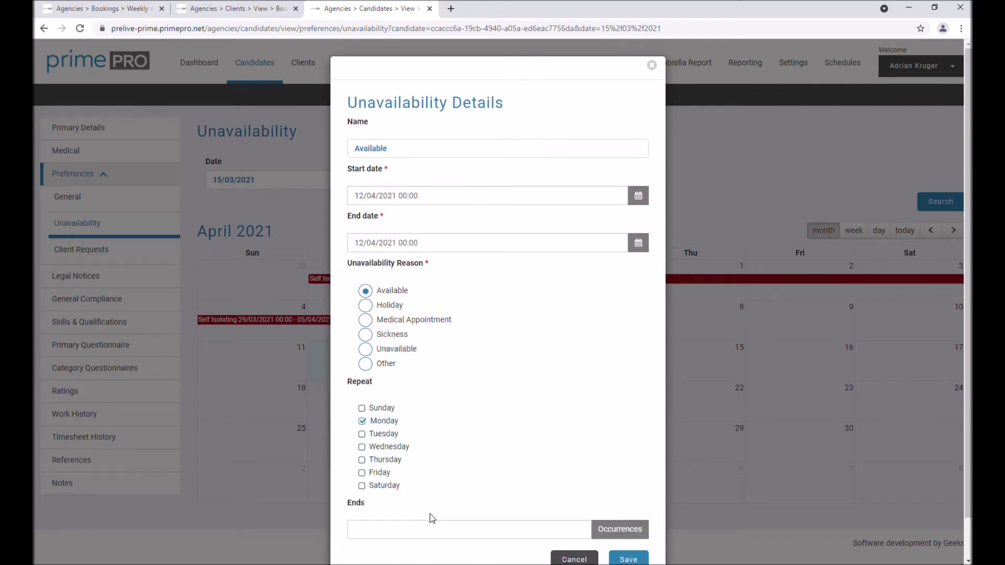
click(390, 449)
click(379, 474)
click(418, 531)
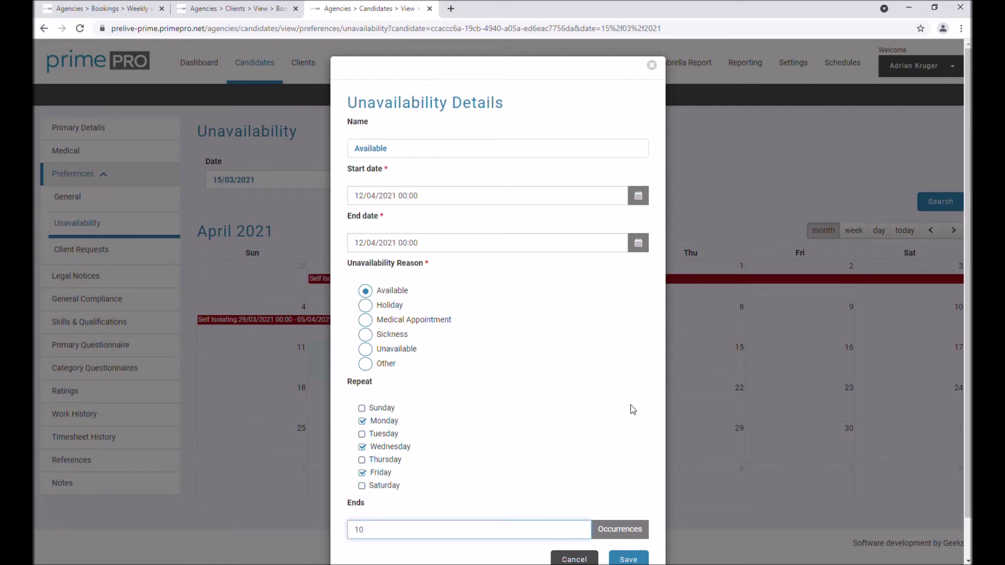
click(629, 559)
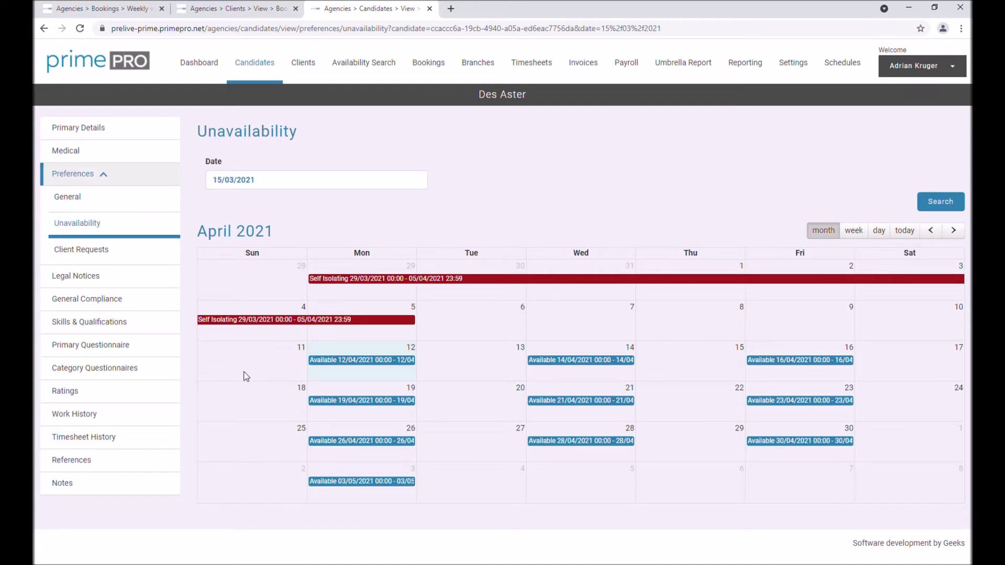
Step: Reopen the 12/04/2021 Available entry, inspect the date and time options for its start and end, and close it without saving
click(379, 362)
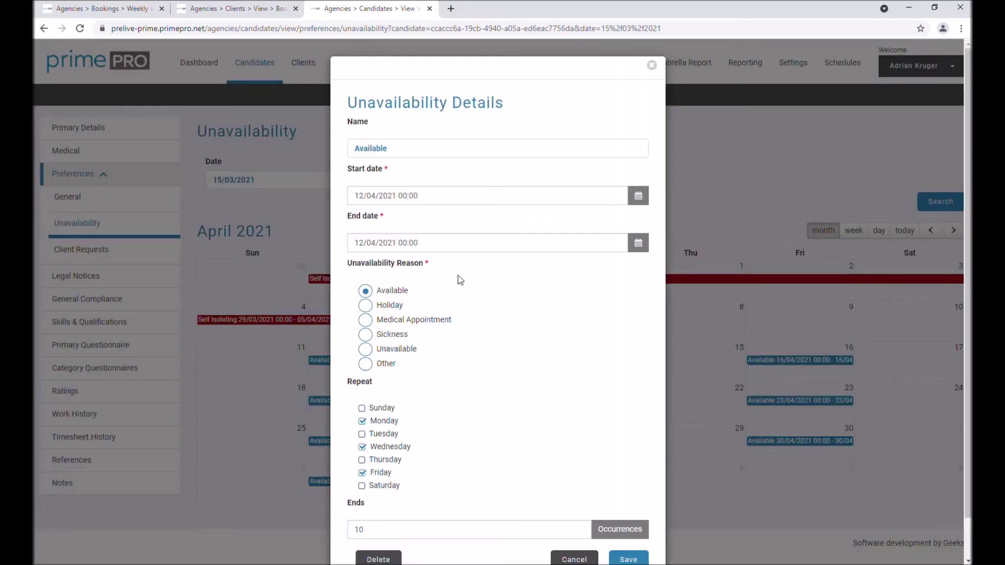
click(448, 247)
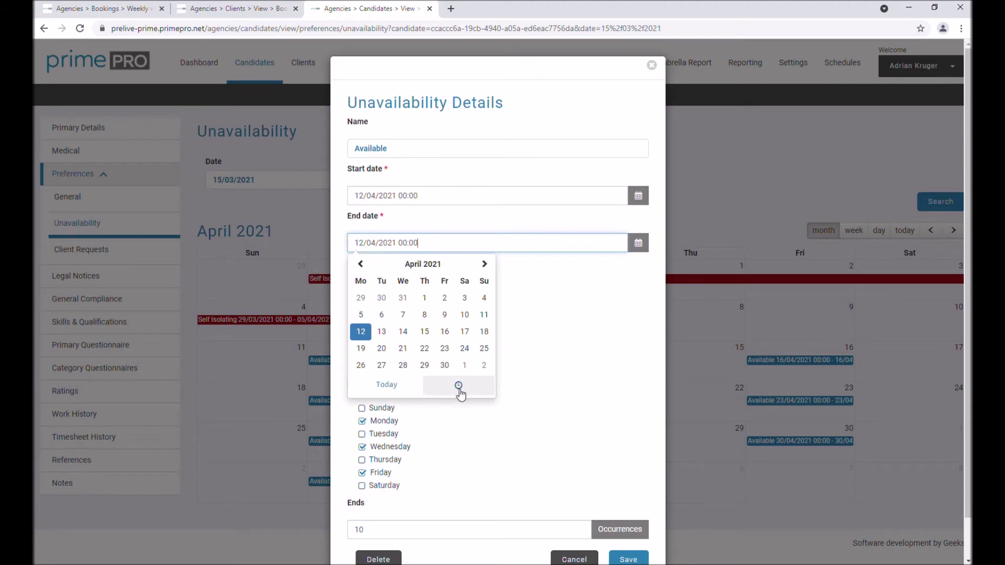
click(454, 195)
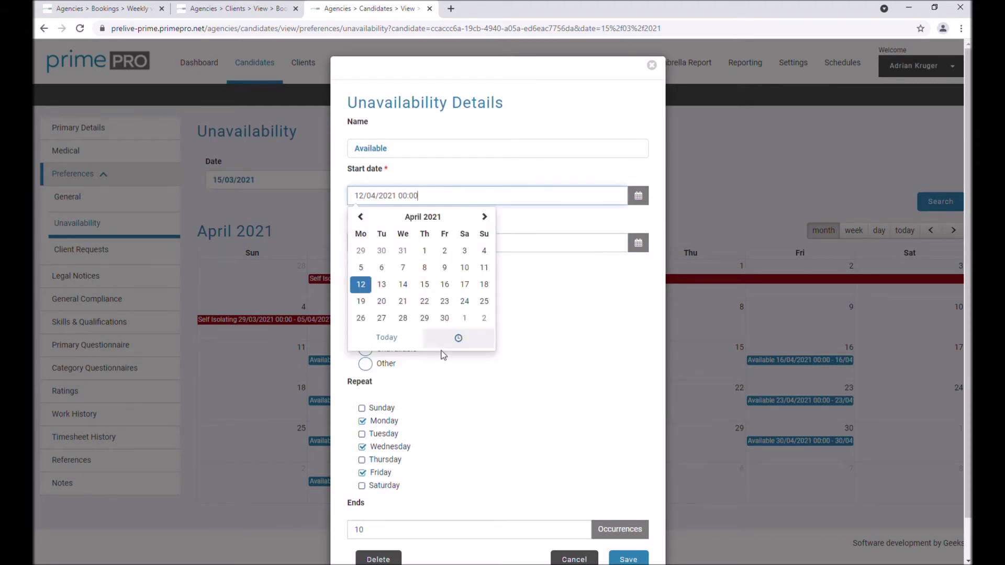
click(458, 338)
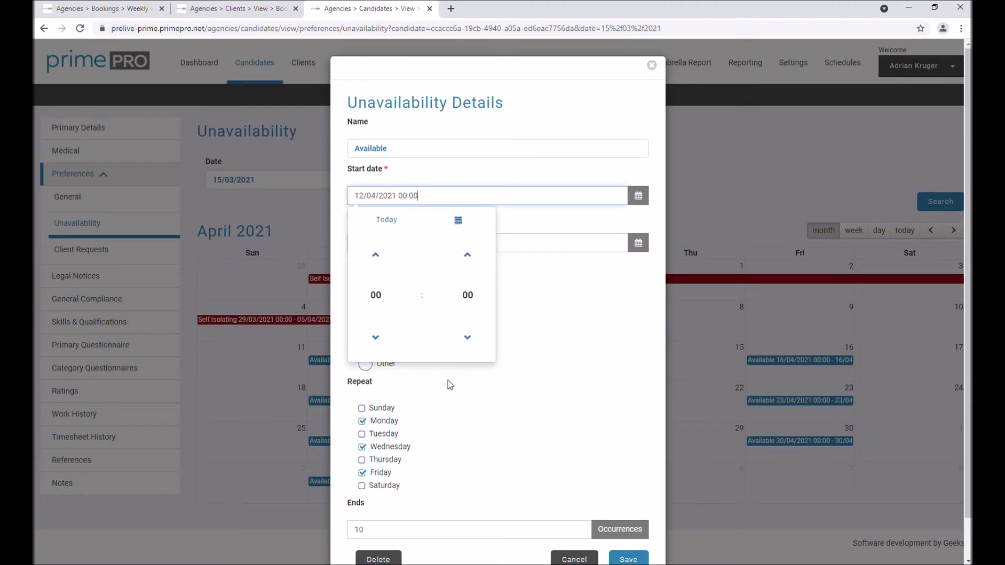
click(376, 295)
click(559, 295)
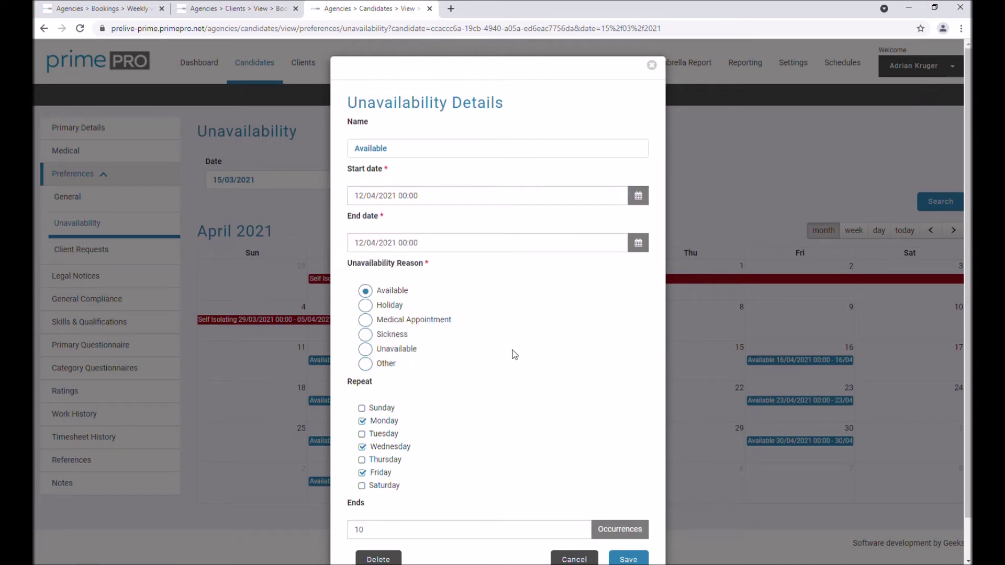
scroll(544, 434, down, 1)
click(574, 516)
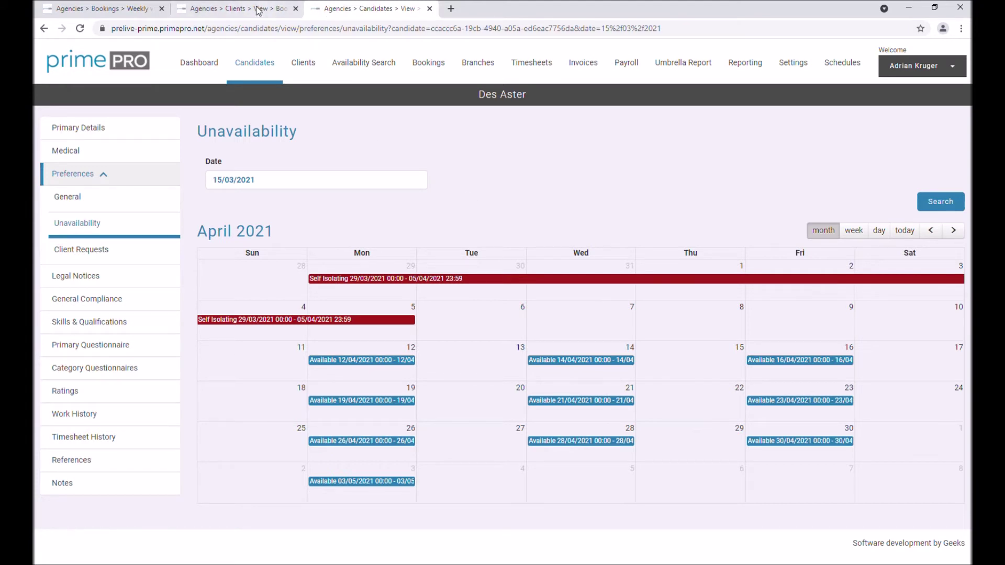
Step: Return to the availability search results and export the candidate list for 15/03/2021 to 28/03/2021 to Excel
click(45, 29)
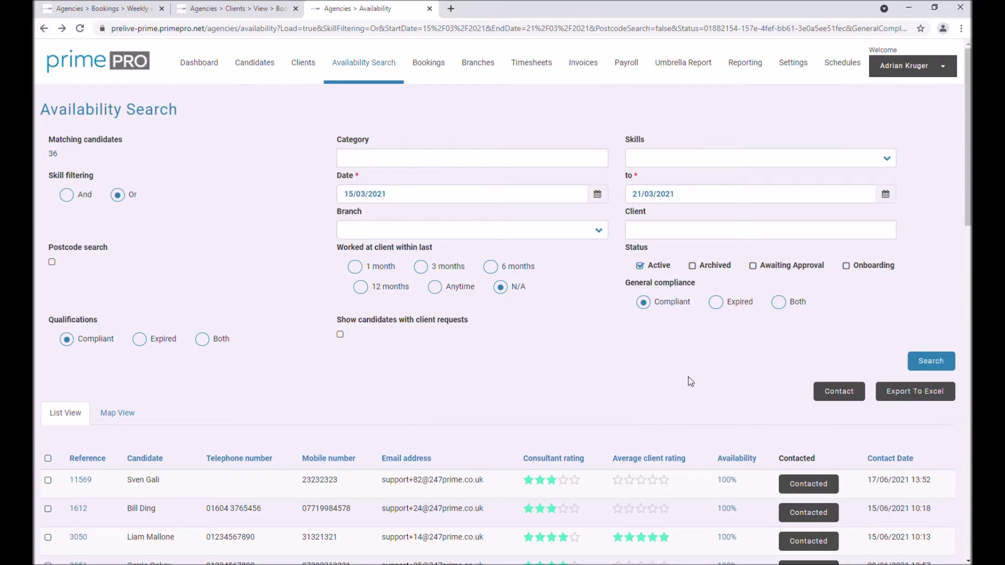
click(904, 398)
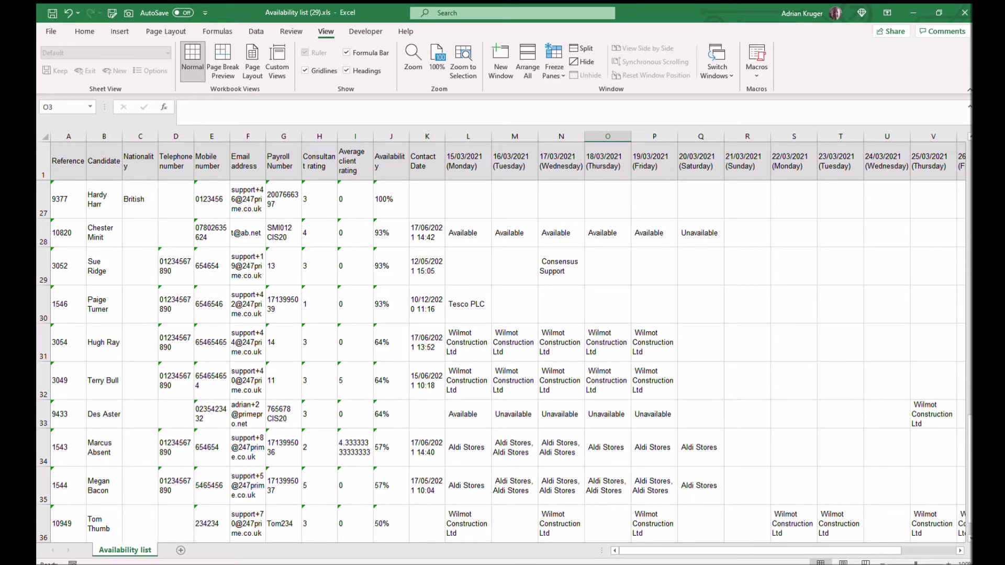
Step: In the exported Availability list, examine the daily Available and Unavailable entries in row 28 from 15/03/2021 to 20/03/2021
drag(656, 551, 712, 561)
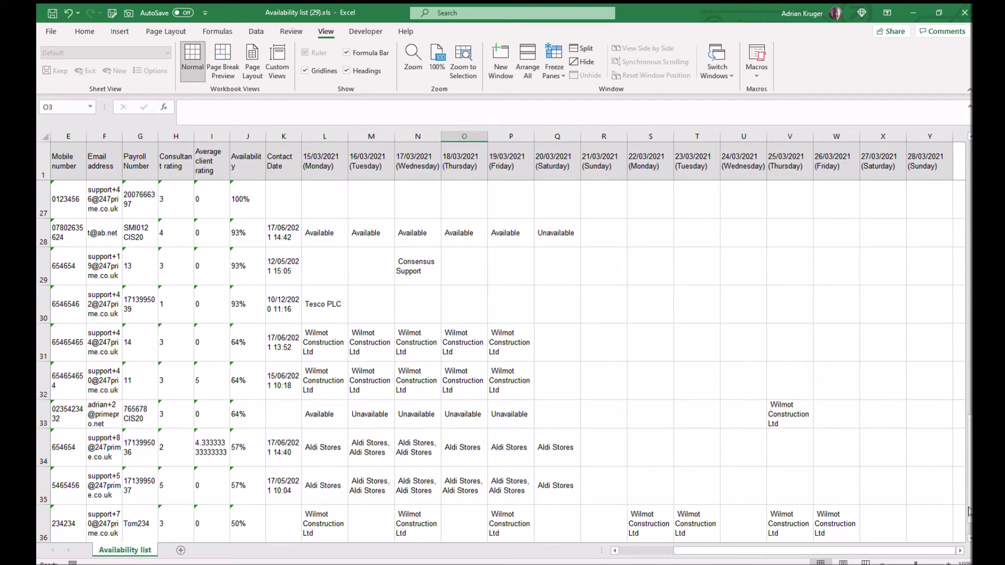
scroll(969, 518, down, 1)
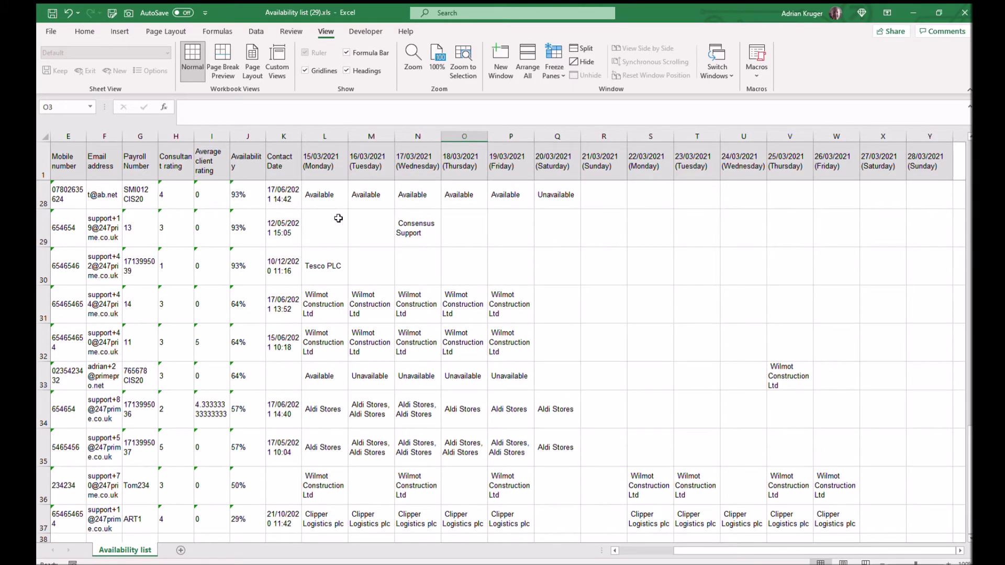
click(327, 206)
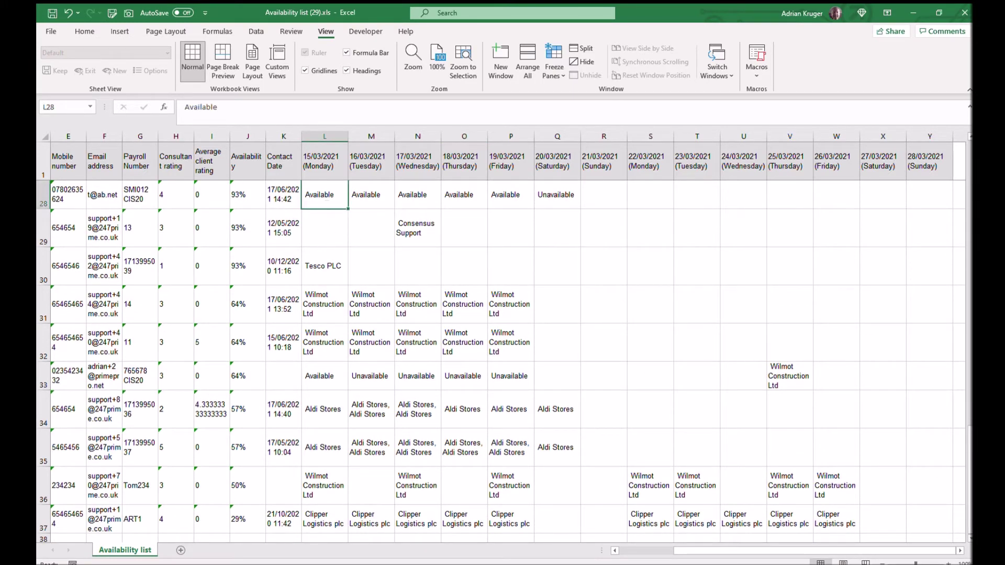
drag(697, 557, 628, 558)
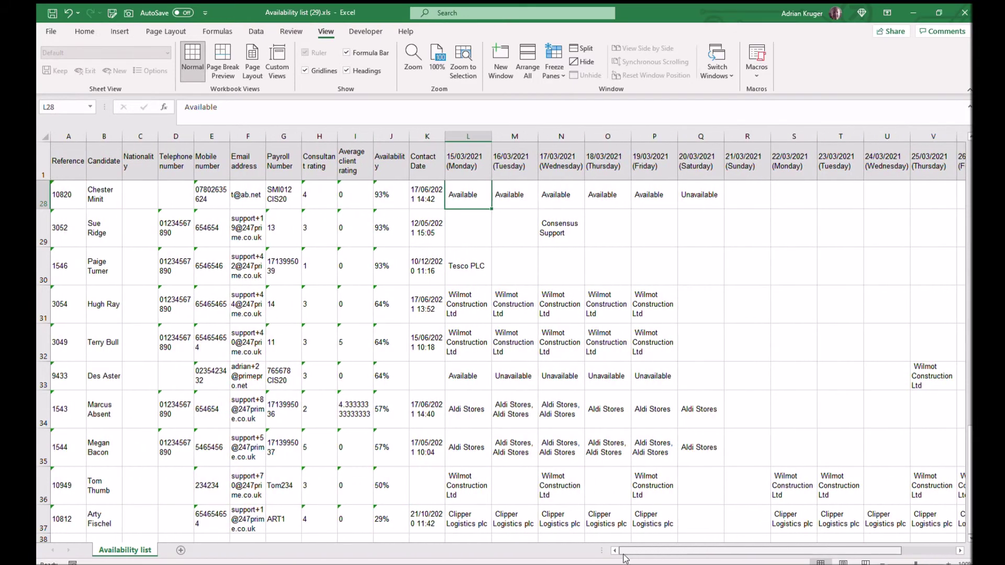
click(96, 201)
click(449, 200)
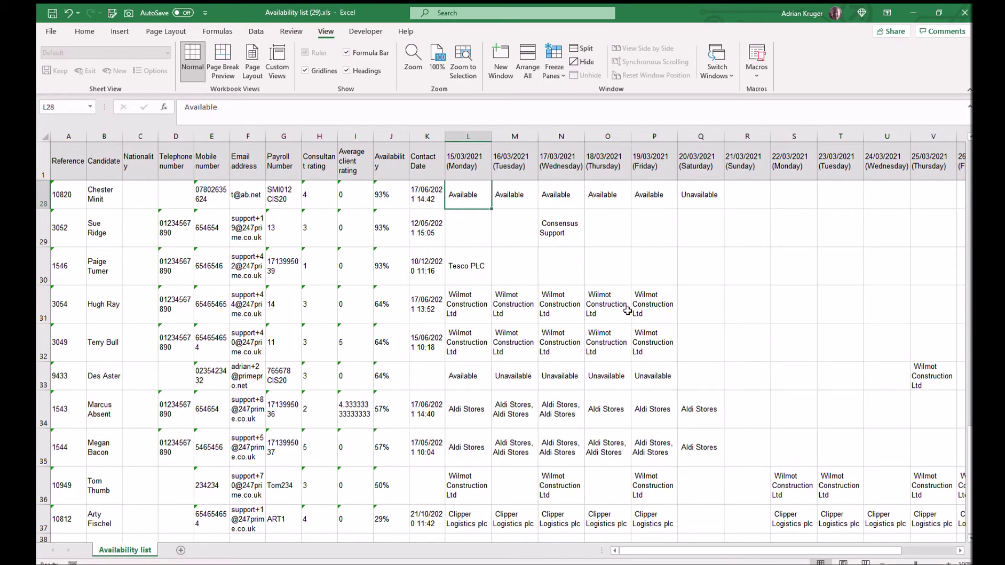
click(512, 198)
click(570, 195)
click(614, 196)
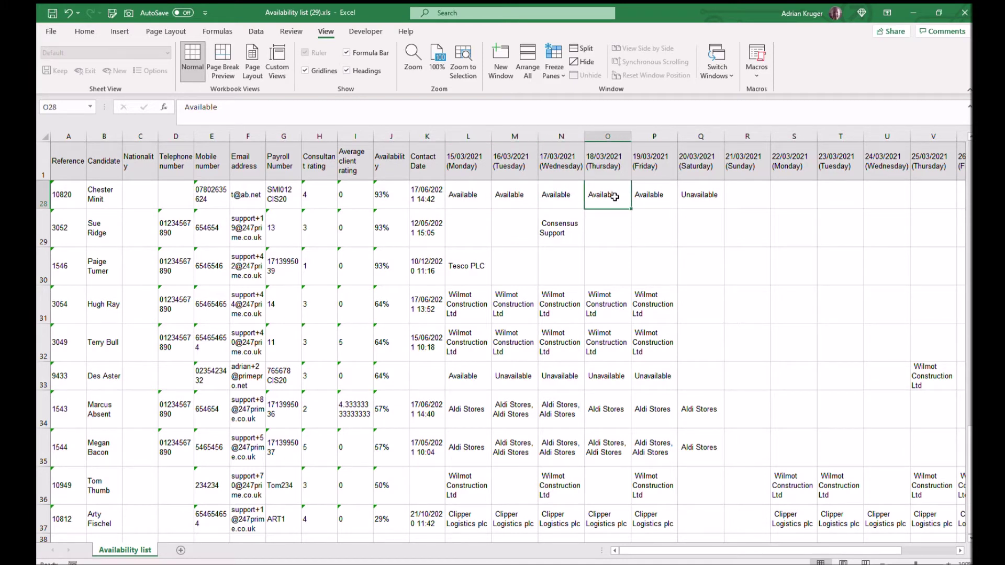
click(649, 195)
click(477, 198)
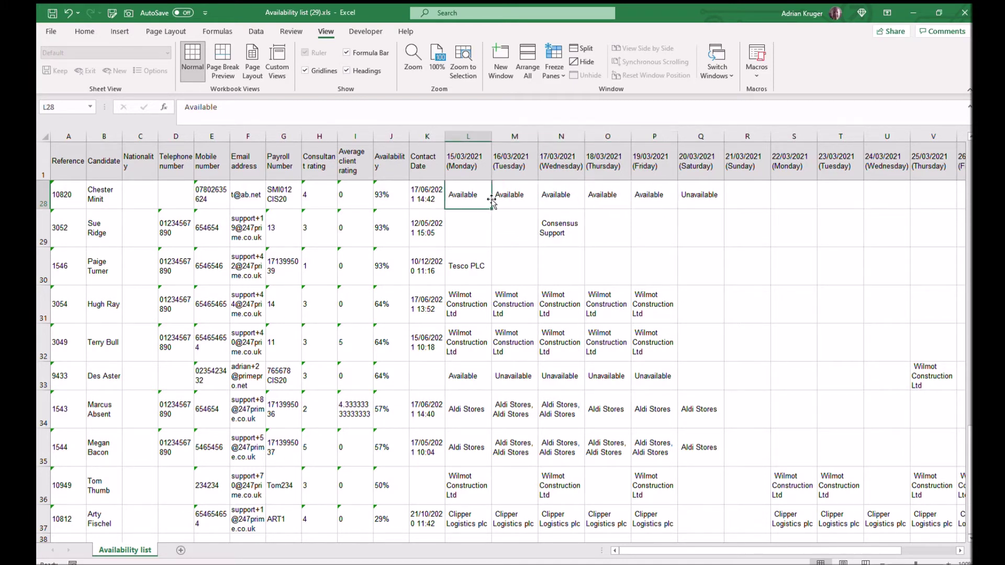
click(530, 192)
click(553, 195)
click(609, 196)
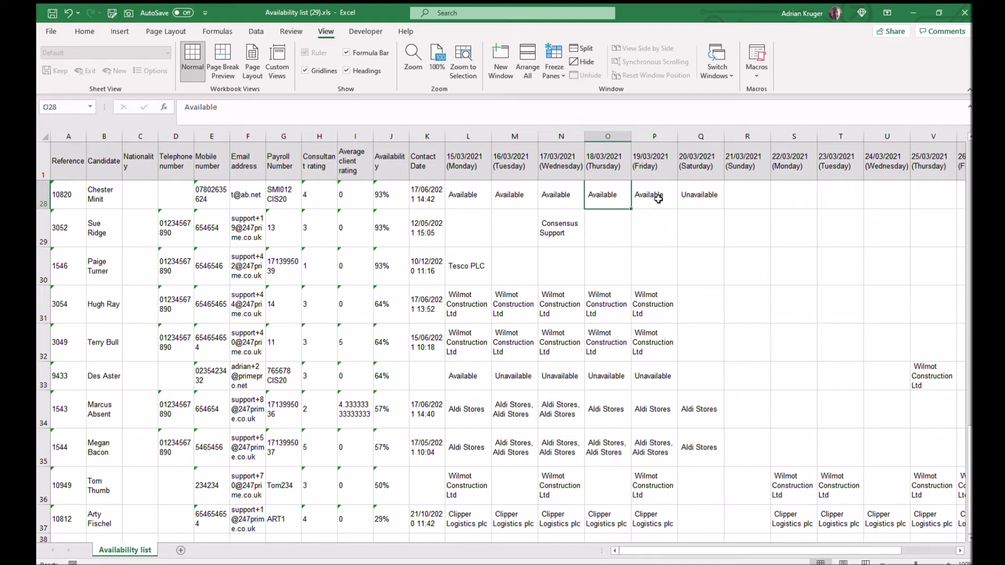
click(694, 196)
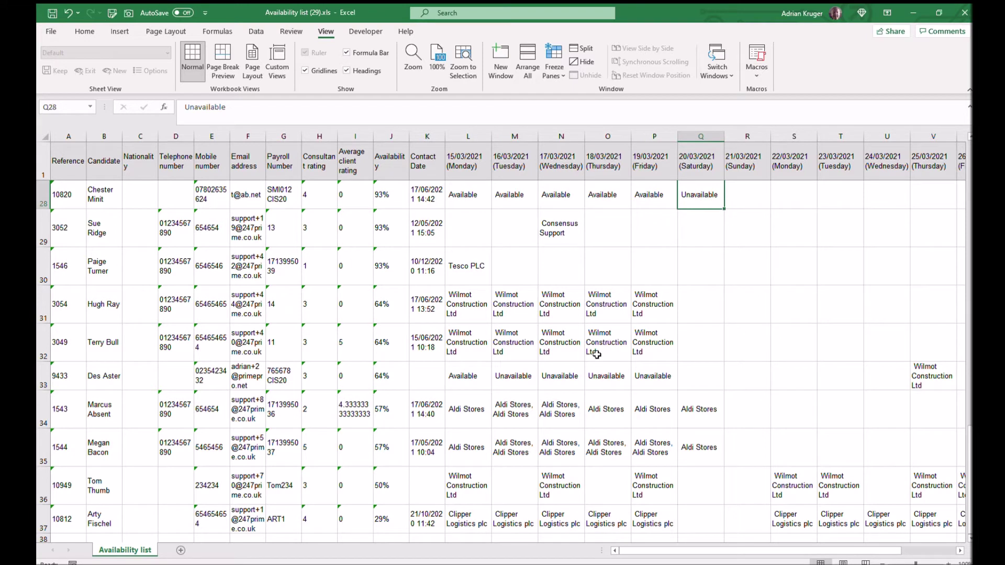
Step: Examine the client bookings shown under the dates in rows 29 to 31 of the exported list
click(560, 230)
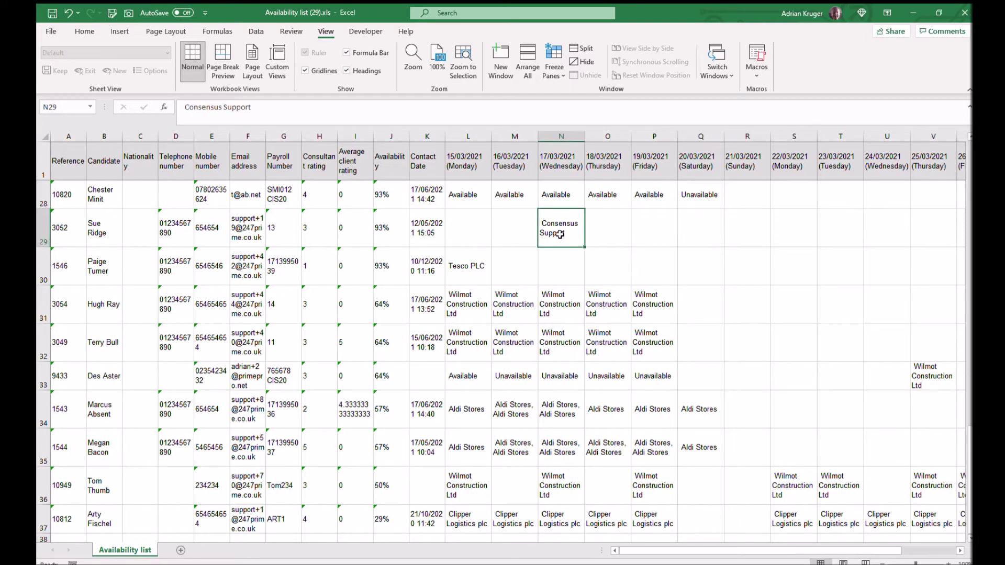
click(475, 278)
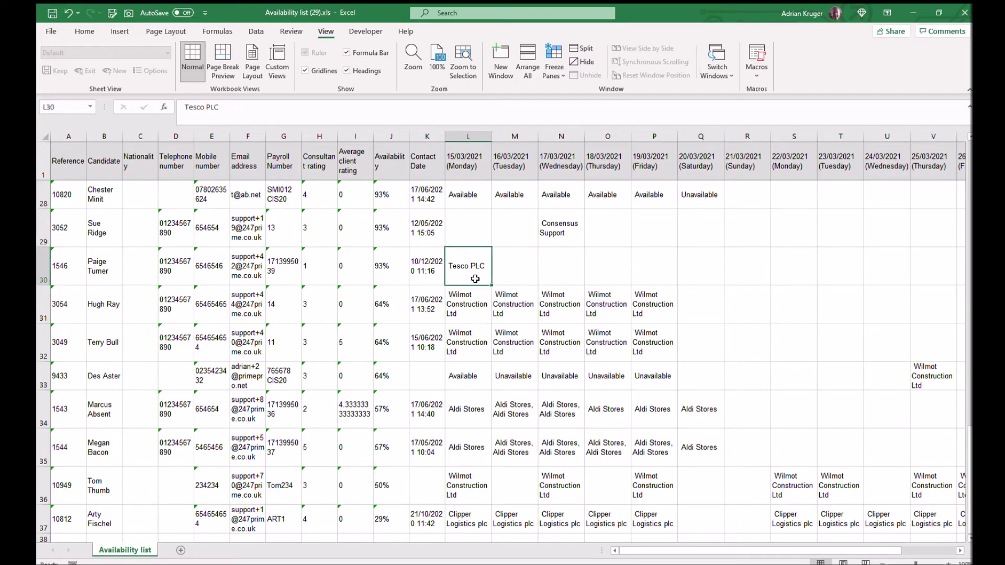
click(469, 313)
click(510, 313)
click(566, 303)
click(607, 304)
click(654, 312)
click(482, 312)
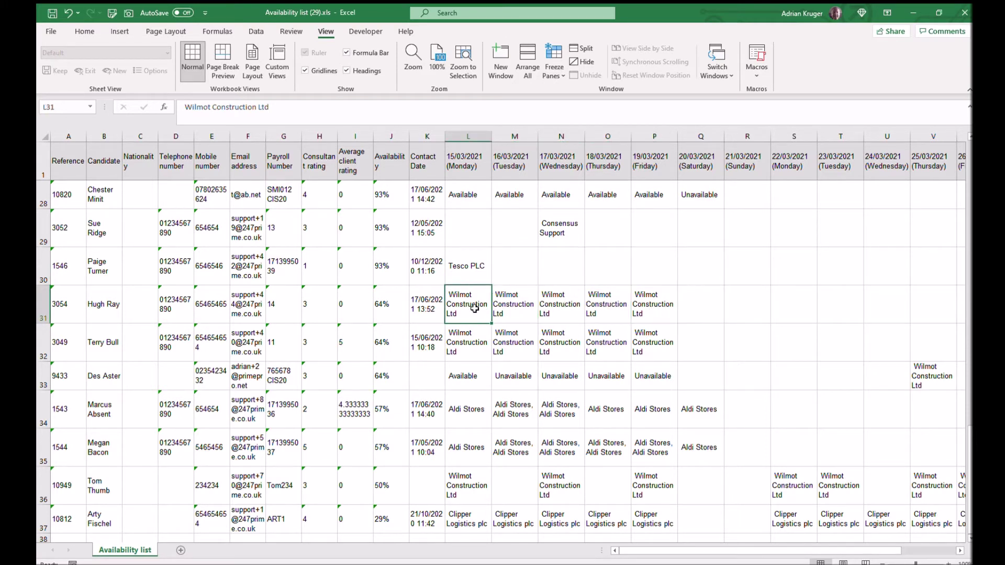
click(515, 306)
click(562, 301)
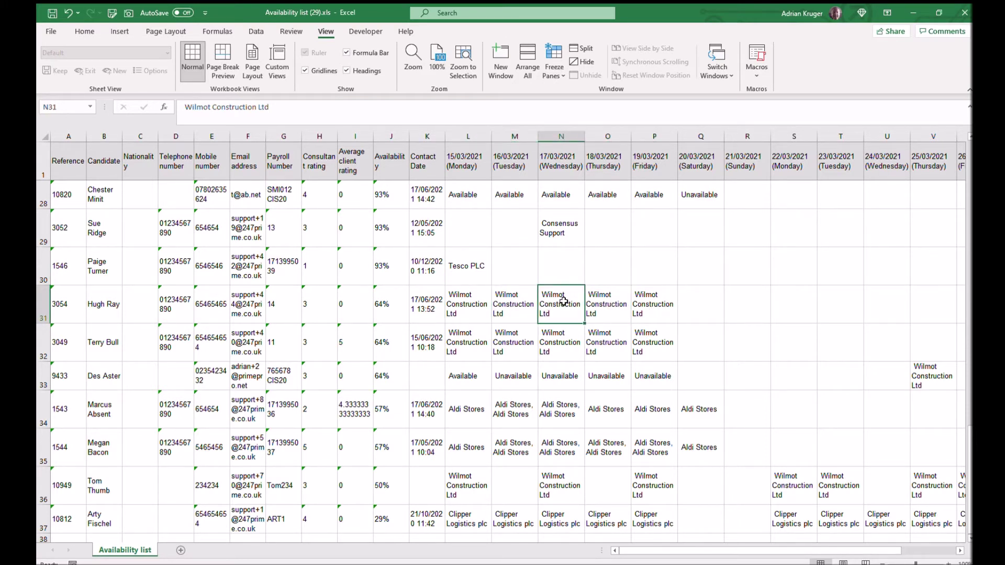
click(607, 304)
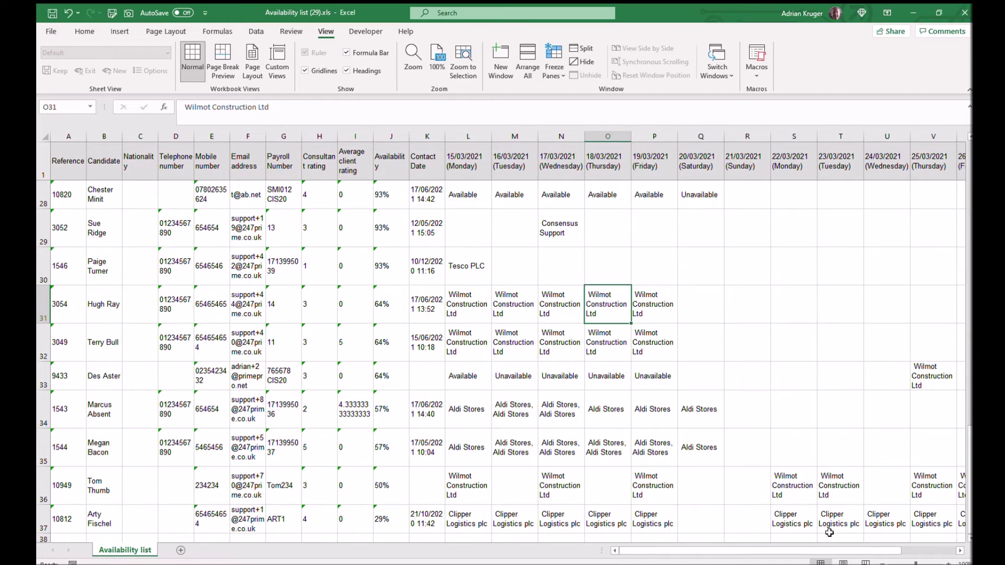
Step: Switch back to primePRO and look through the candidates in the Availability Search results
drag(827, 551, 803, 563)
click(913, 13)
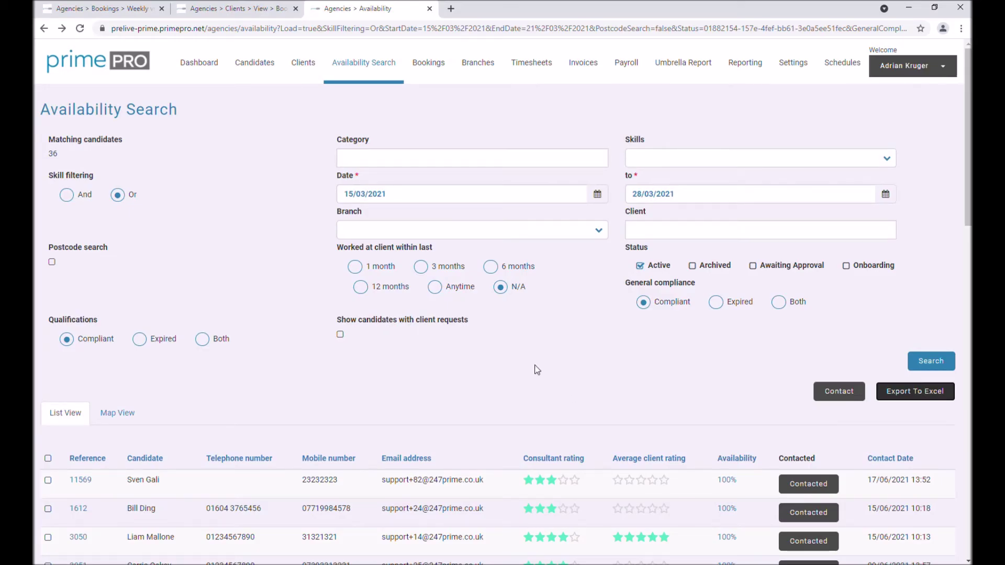
scroll(536, 370, down, 2)
scroll(411, 365, down, 2)
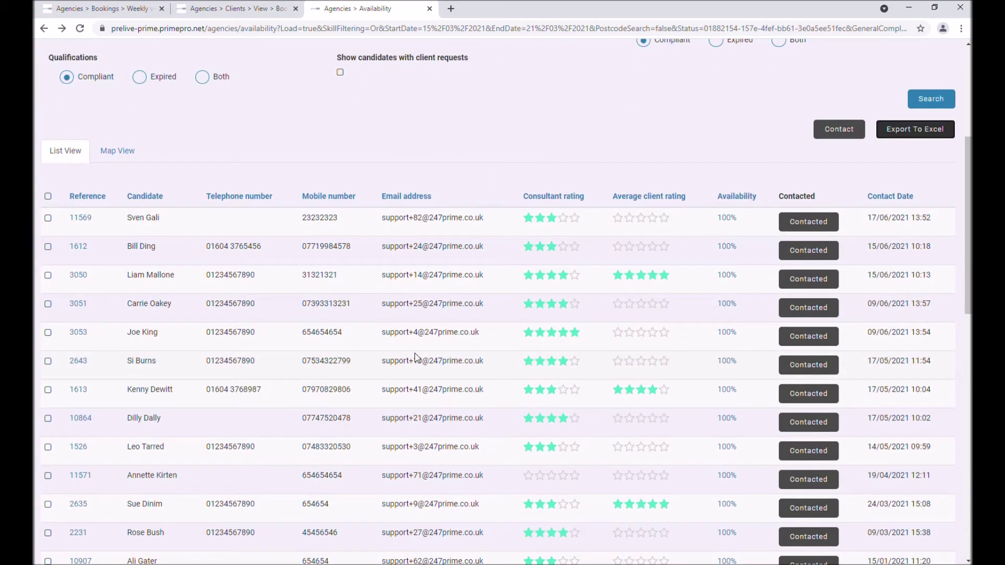
scroll(419, 355, up, 2)
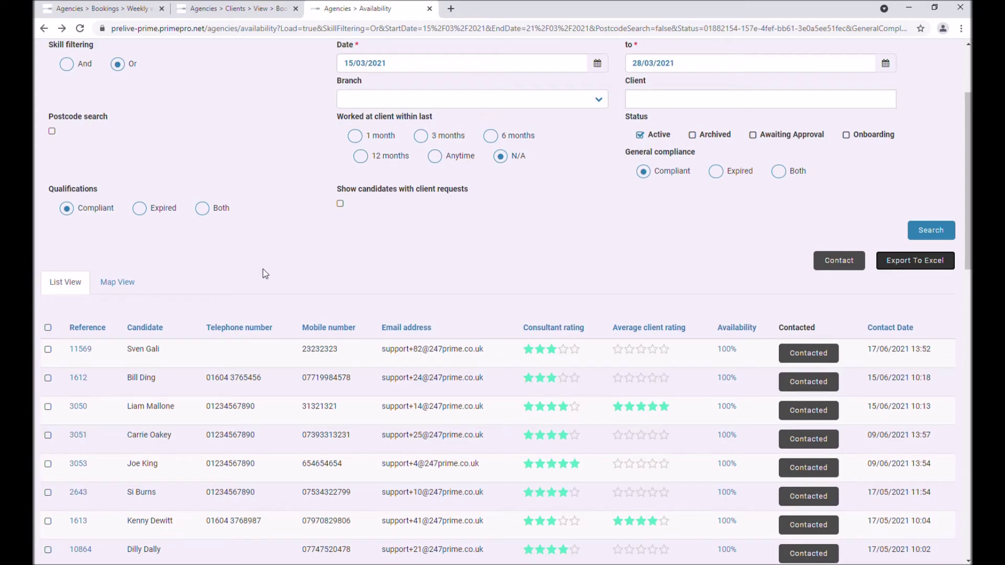
scroll(350, 293, up, 2)
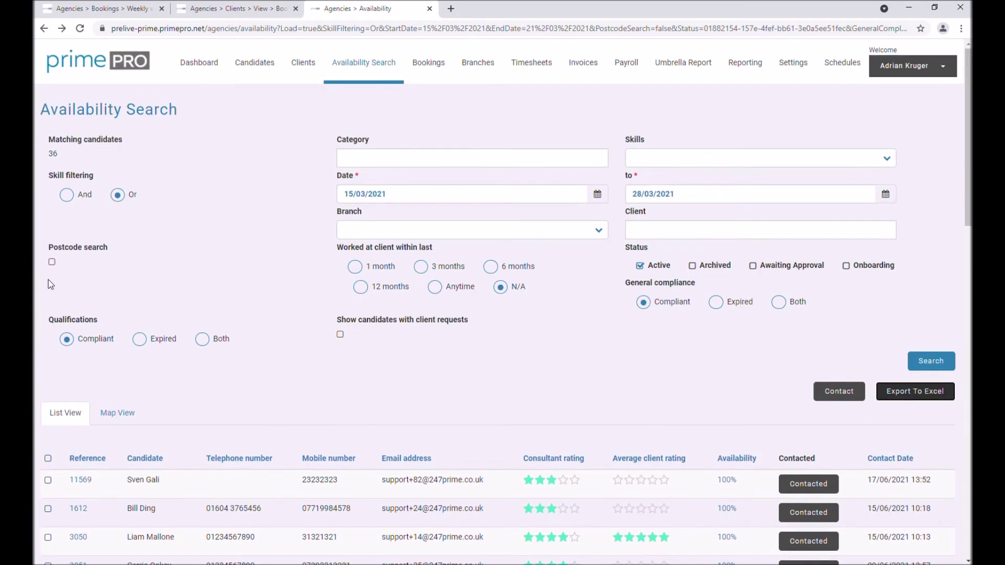
Step: Enable the postcode search, set the postcode to GU22 7SL and run the availability search
click(55, 263)
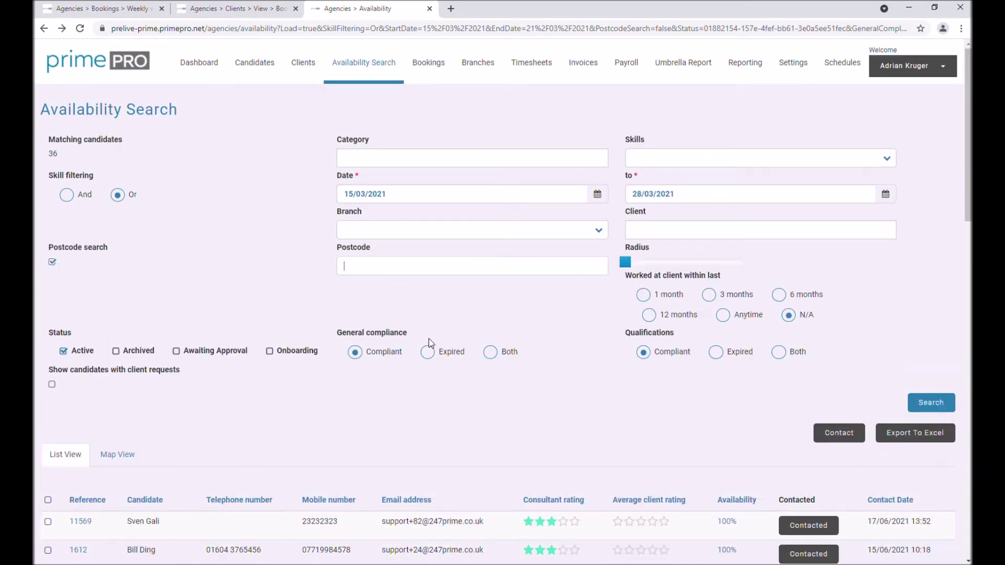
click(409, 272)
text(GU22 7SL)
click(934, 402)
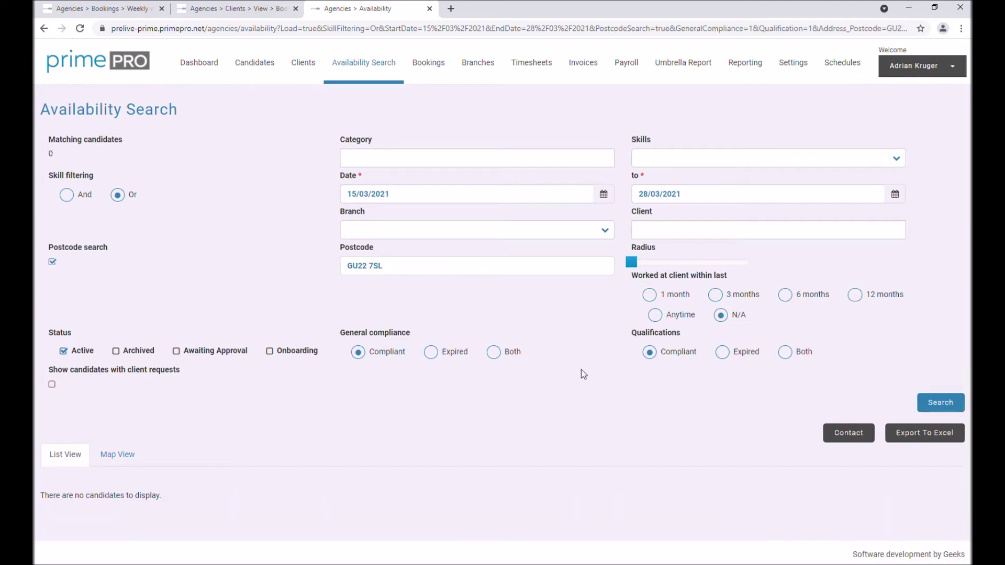
Step: Widen the postcode search radius to about half of its range and rerun the search
mouse_move(634, 263)
drag(635, 266, 688, 269)
mouse_move(687, 269)
mouse_down()
mouse_move(735, 265)
mouse_move(633, 266)
mouse_move(757, 269)
mouse_move(696, 267)
mouse_up()
click(947, 411)
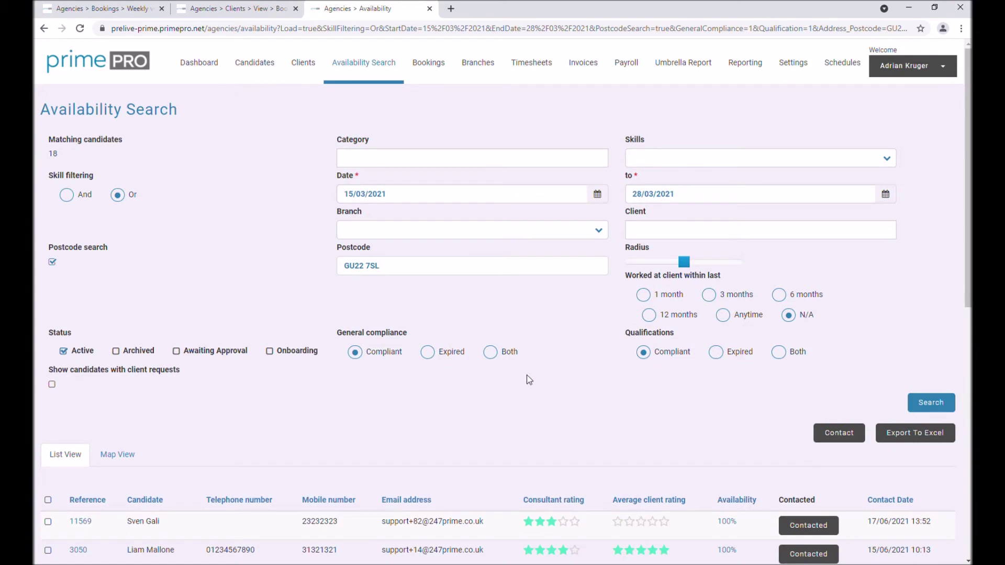
Step: Look through all matching candidates in the widened postcode search results
scroll(524, 374, down, 5)
scroll(539, 379, down, 3)
scroll(680, 417, down, 3)
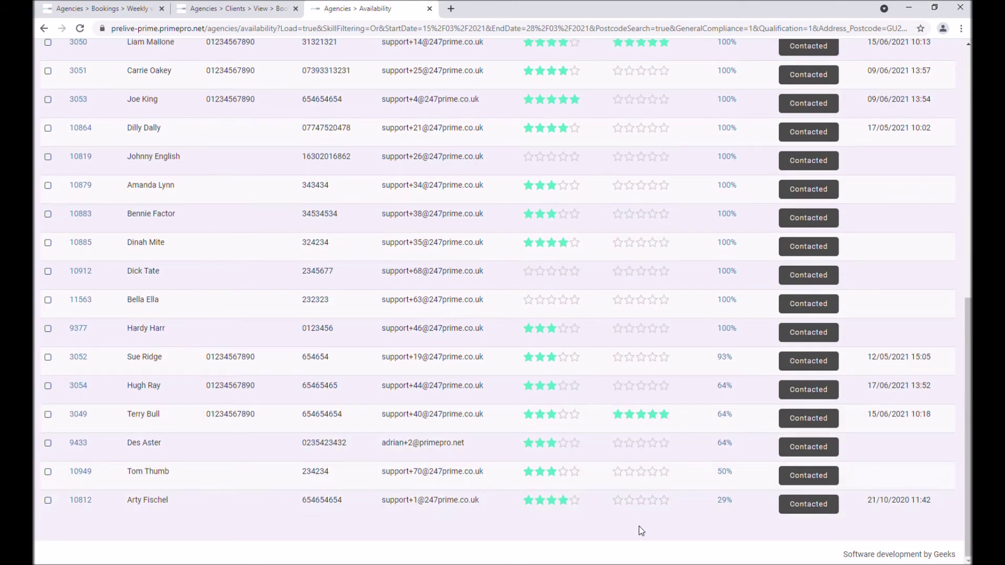
scroll(649, 534, up, 12)
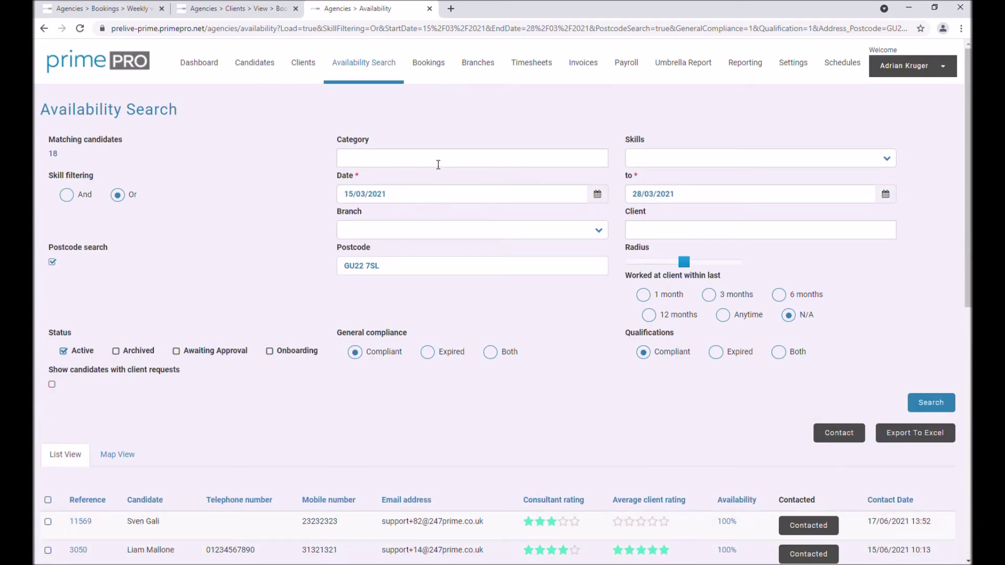
Step: Review the choices offered by the Category and Skills filters without selecting any
click(571, 158)
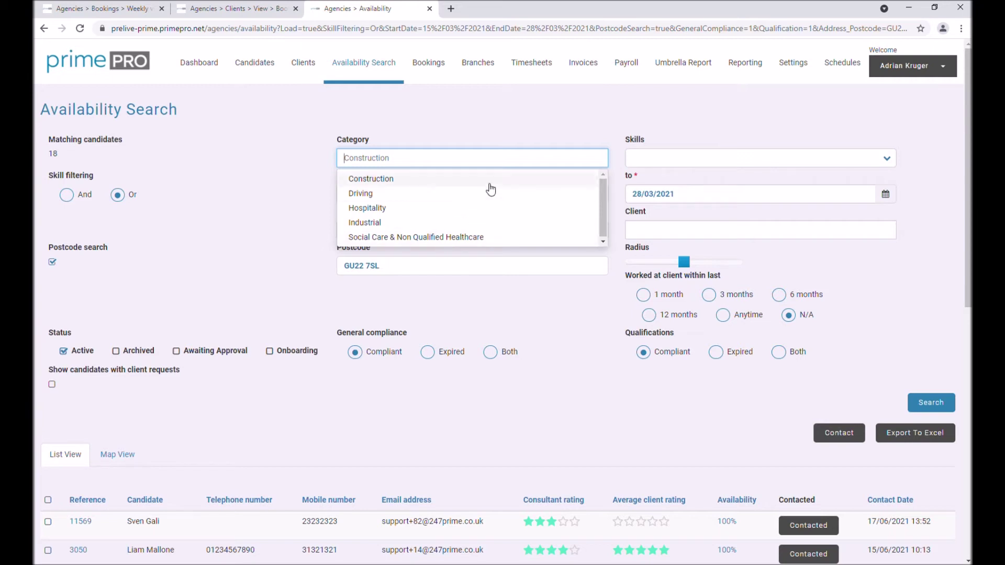
click(512, 110)
click(762, 167)
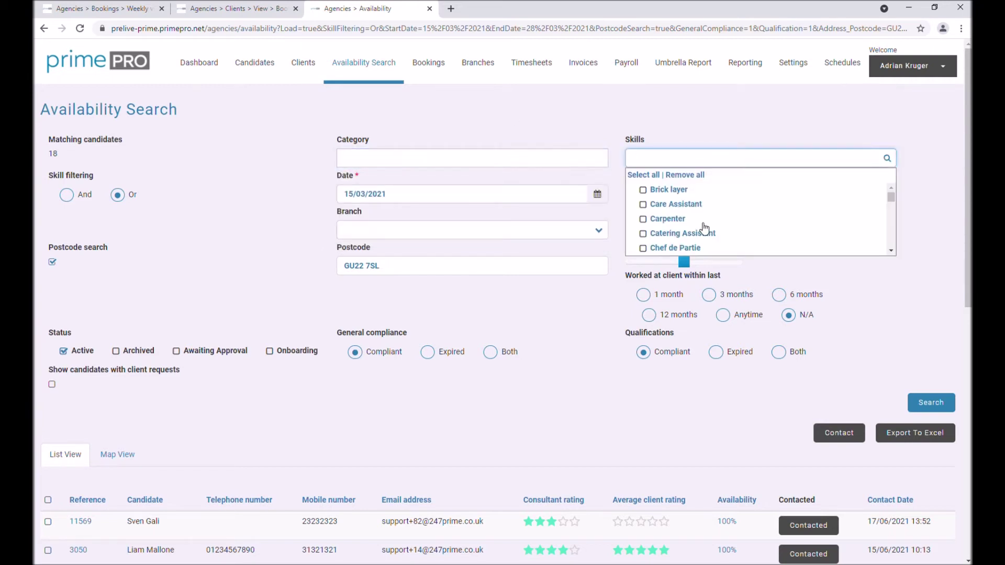
scroll(717, 212, down, 4)
scroll(724, 207, up, 4)
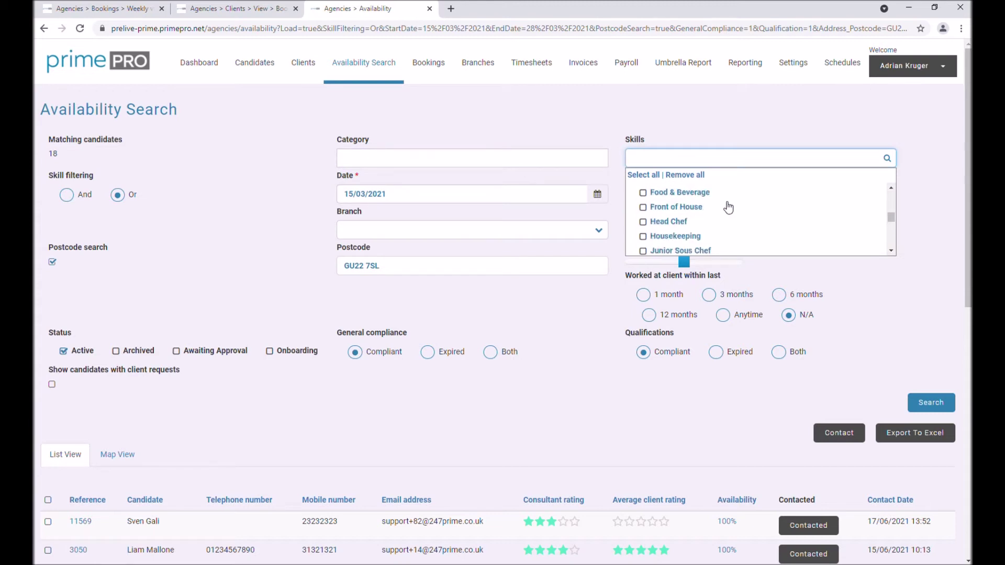
click(175, 215)
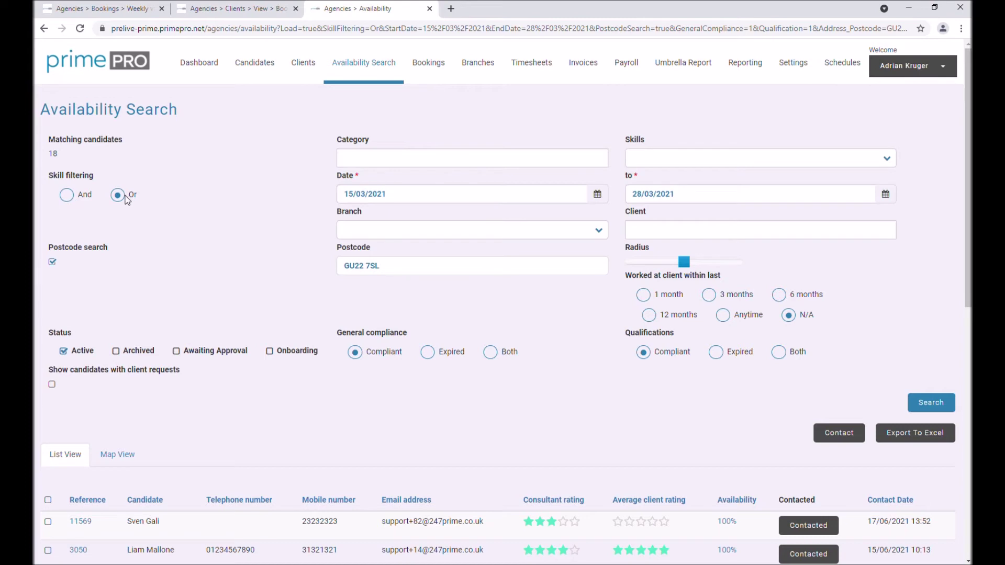
click(668, 163)
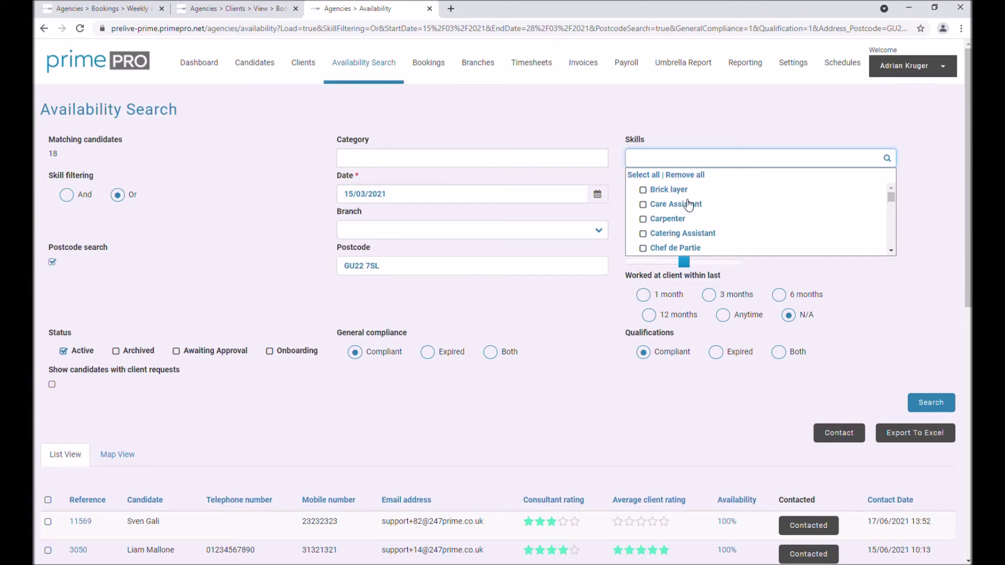
click(246, 209)
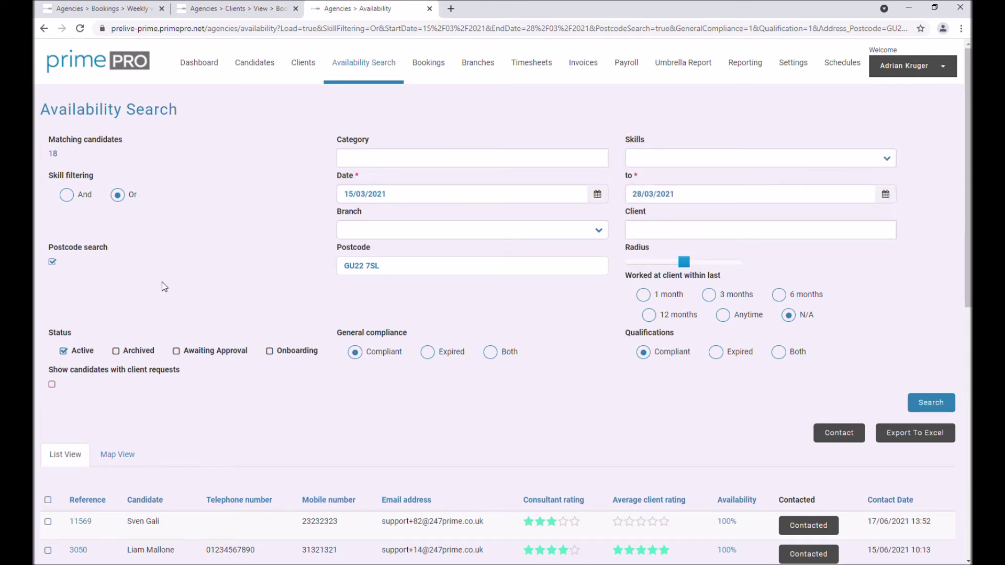
Step: Try the And option for skill filtering, restore Or, and check the matching candidates count
click(67, 195)
click(121, 198)
double_click(60, 159)
click(137, 159)
Step: View the Client filter choices, try the Worked at client within last periods from Anytime to 1 month, and reset it to N/A
click(690, 223)
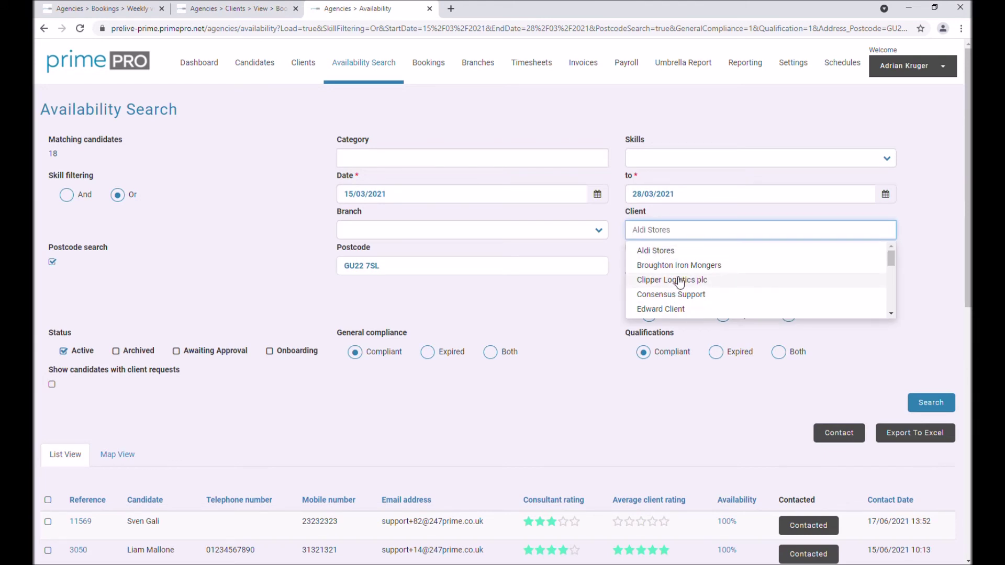
click(673, 363)
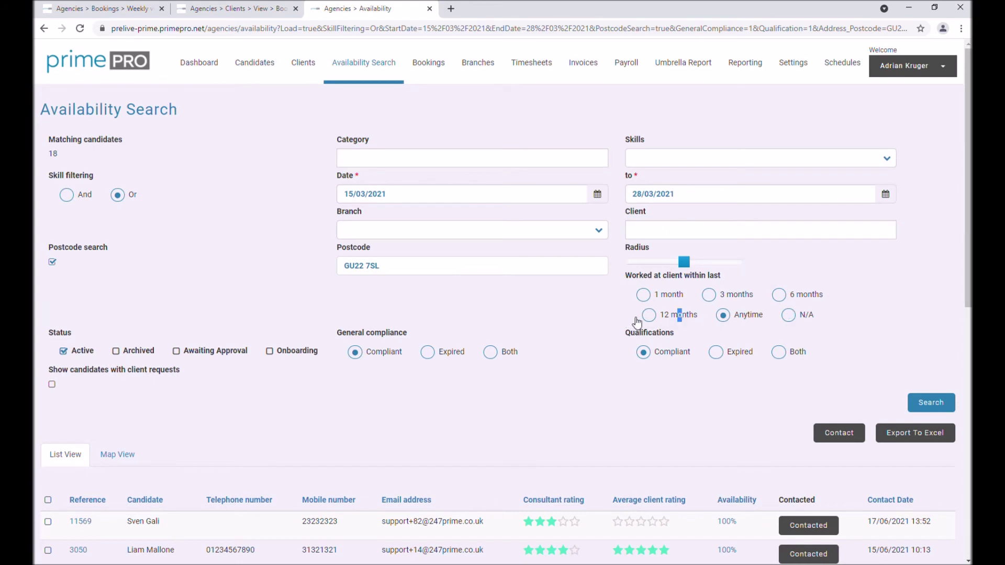
click(648, 315)
click(780, 296)
click(710, 296)
click(644, 296)
click(788, 315)
Step: Display the availability search results in Map View beside the candidate list
scroll(625, 398, down, 3)
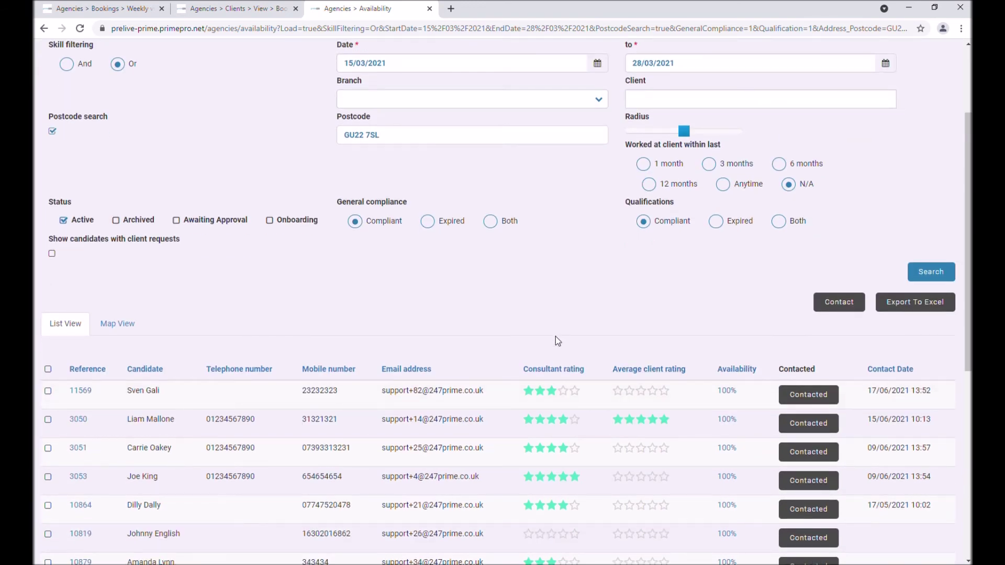
click(119, 326)
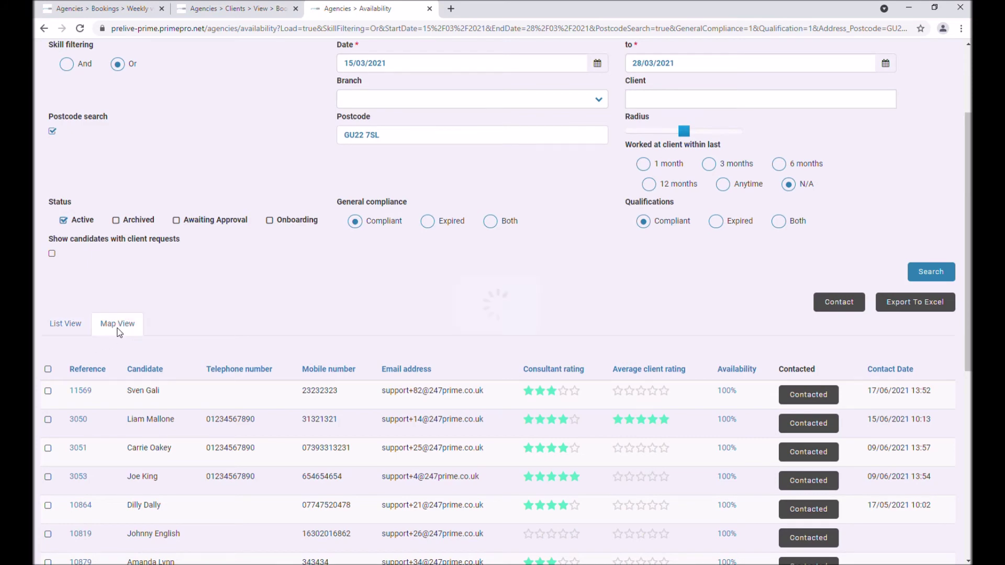
scroll(225, 269, down, 7)
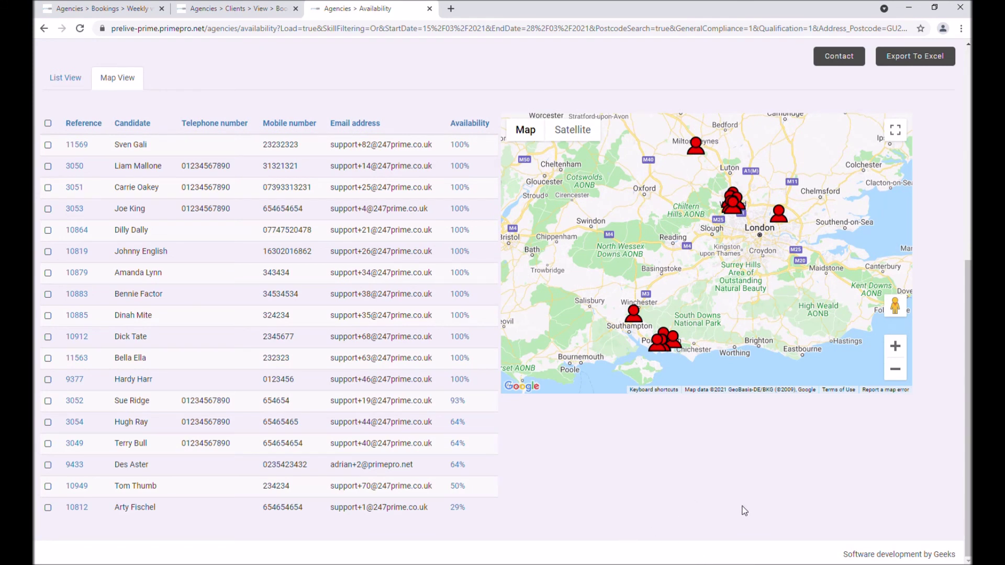
Step: Inspect the candidate markers on the map for each one's availability and distance from the postcode
click(662, 341)
click(667, 340)
click(675, 343)
mouse_move(744, 214)
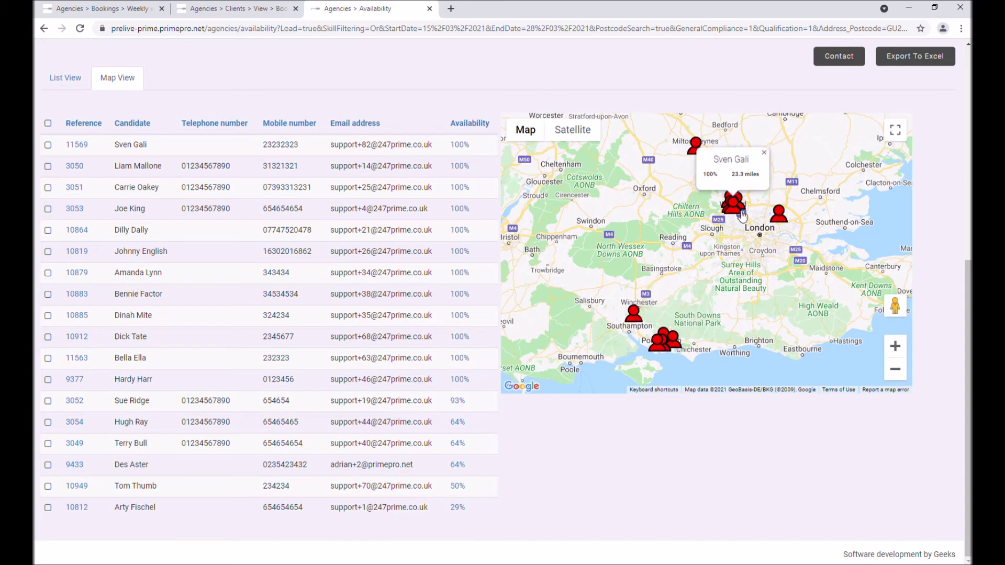
drag(709, 189, 710, 246)
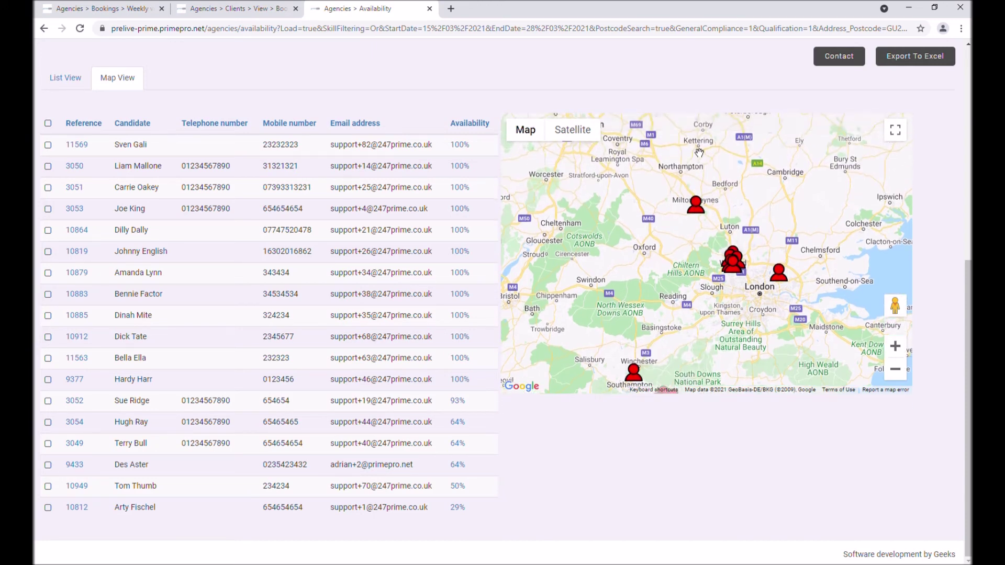
scroll(709, 335, down, 2)
mouse_move(632, 351)
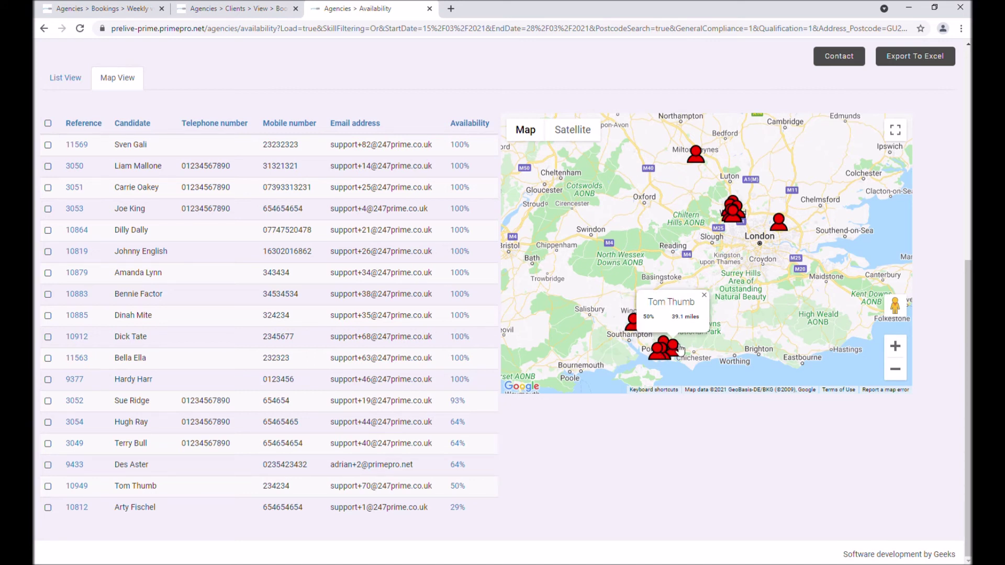
Step: Select all listed candidates, review the Ad-Hoc SMS and Ad-Hoc Email forms for contacting them, and cancel without sending
click(48, 124)
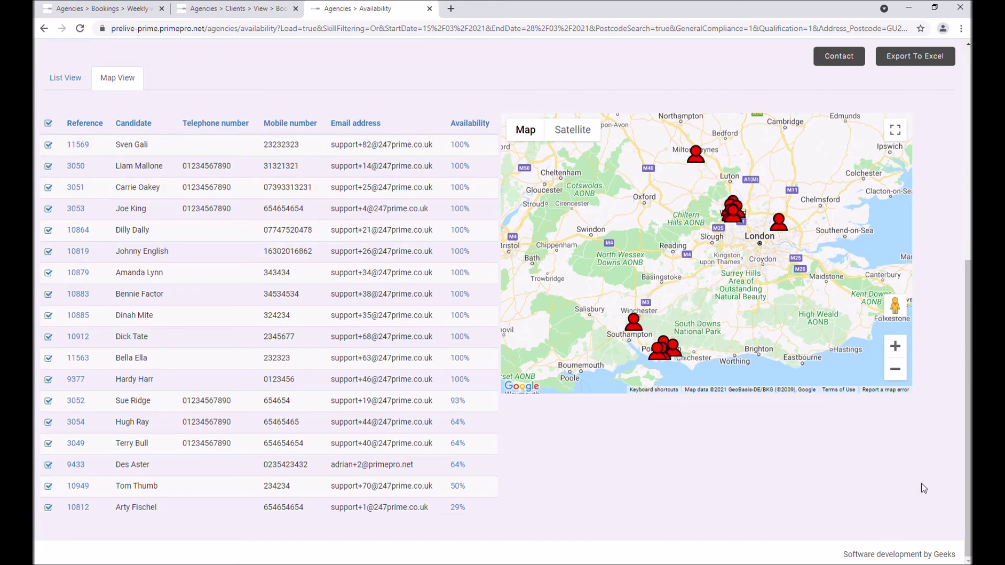
scroll(920, 484, up, 7)
click(825, 432)
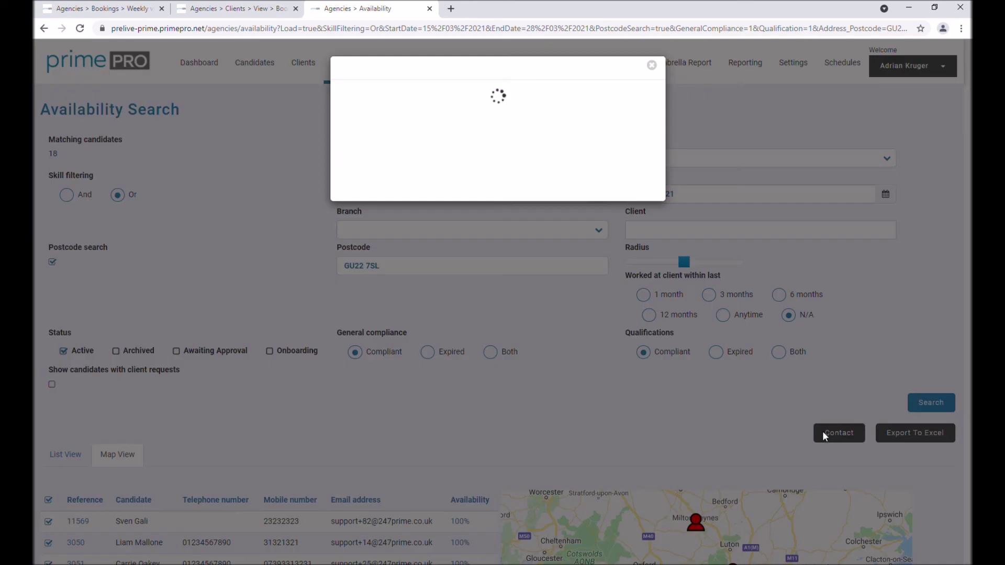
click(379, 277)
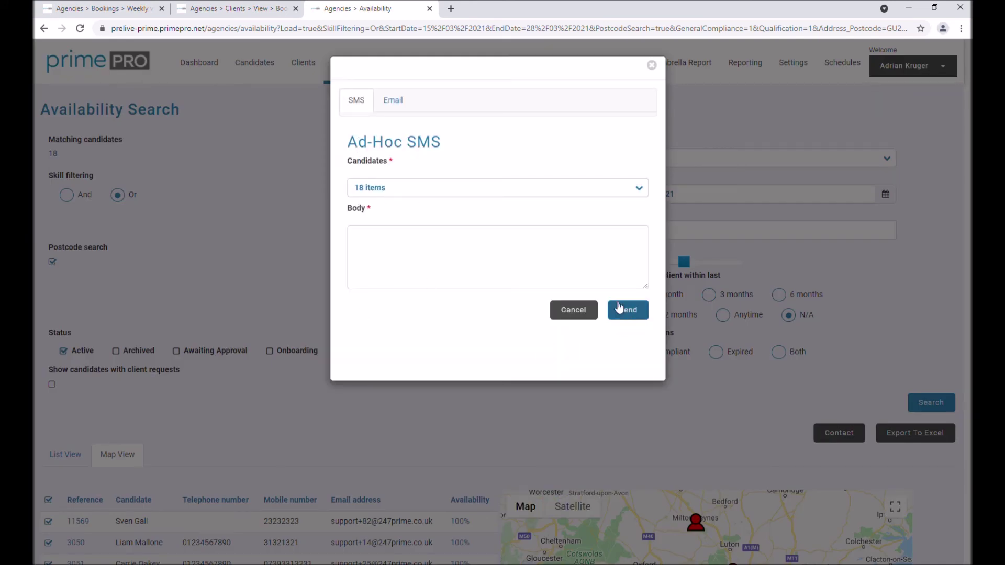
click(394, 101)
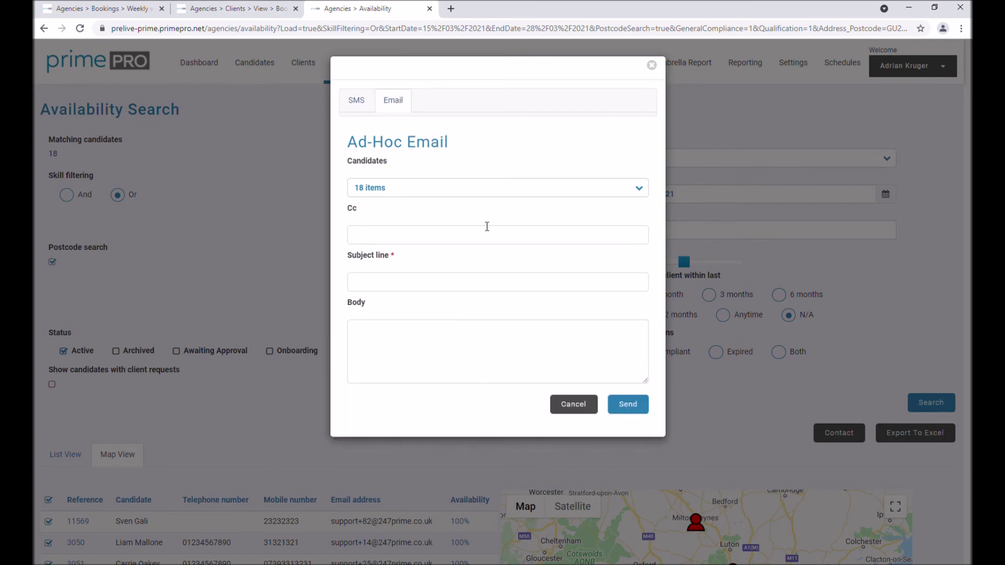
click(576, 406)
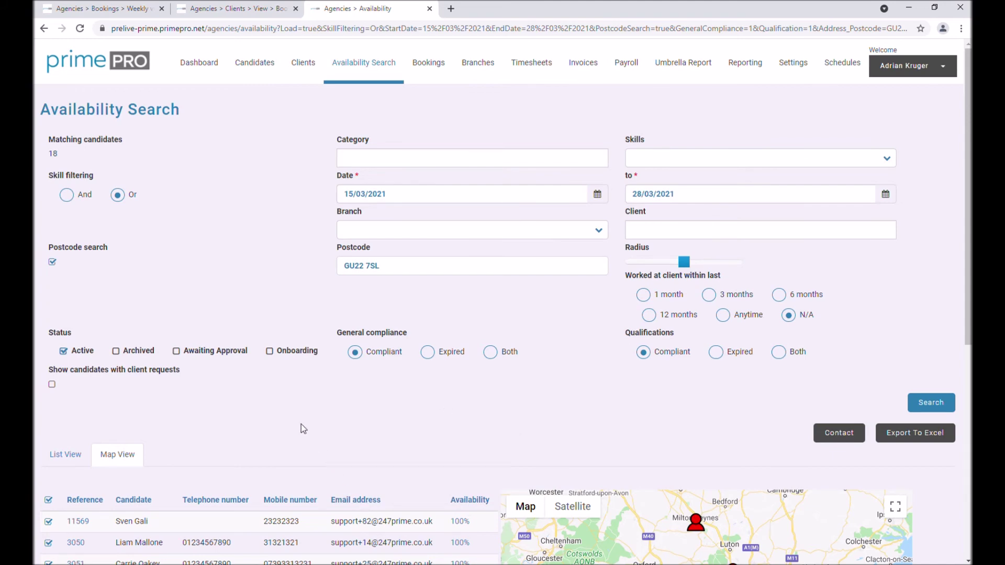
Step: Check candidates' locations from the list, view the unavailability calendar of the candidate with 93% availability, and return to the search
scroll(300, 424, down, 4)
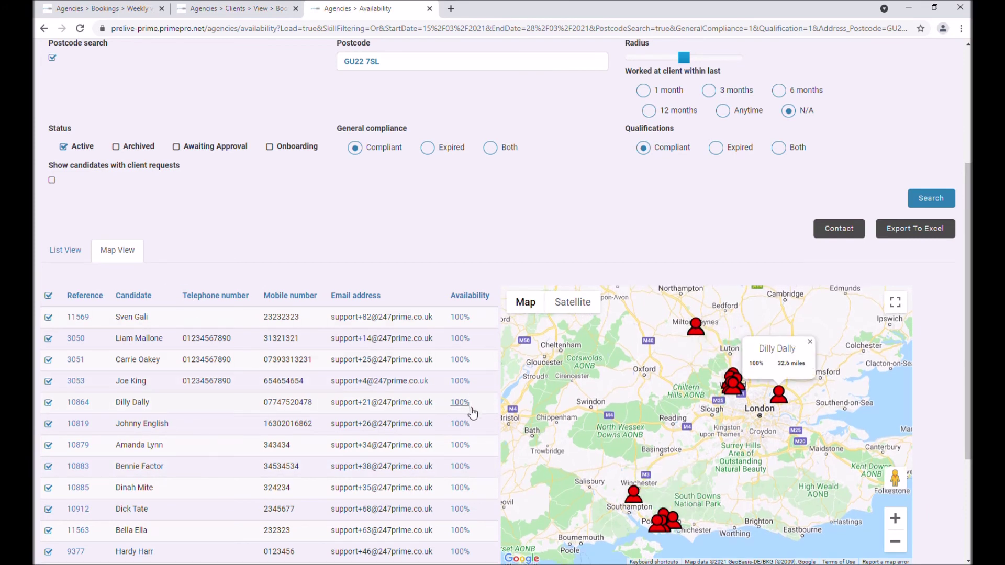
mouse_move(463, 319)
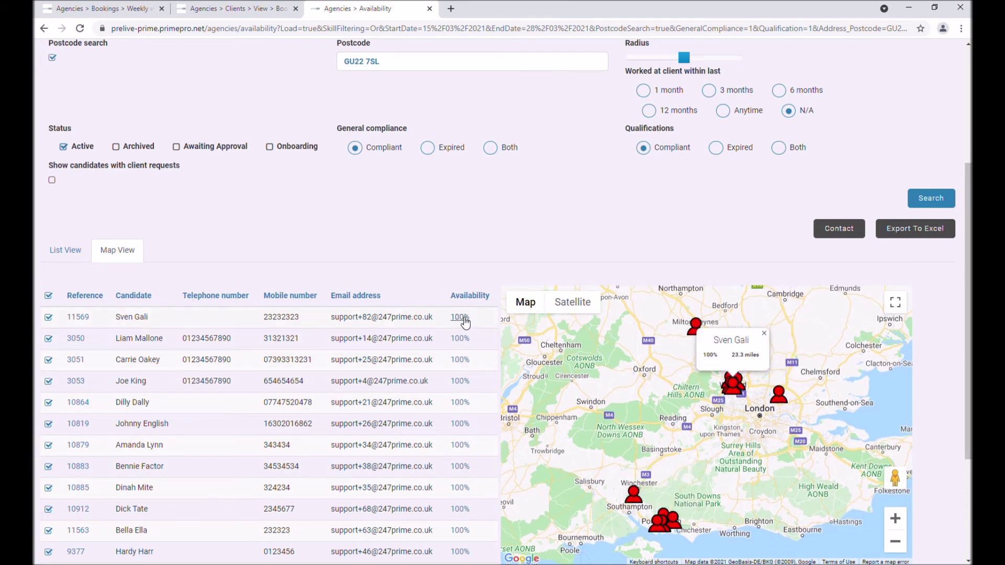
scroll(450, 398, down, 3)
mouse_move(459, 453)
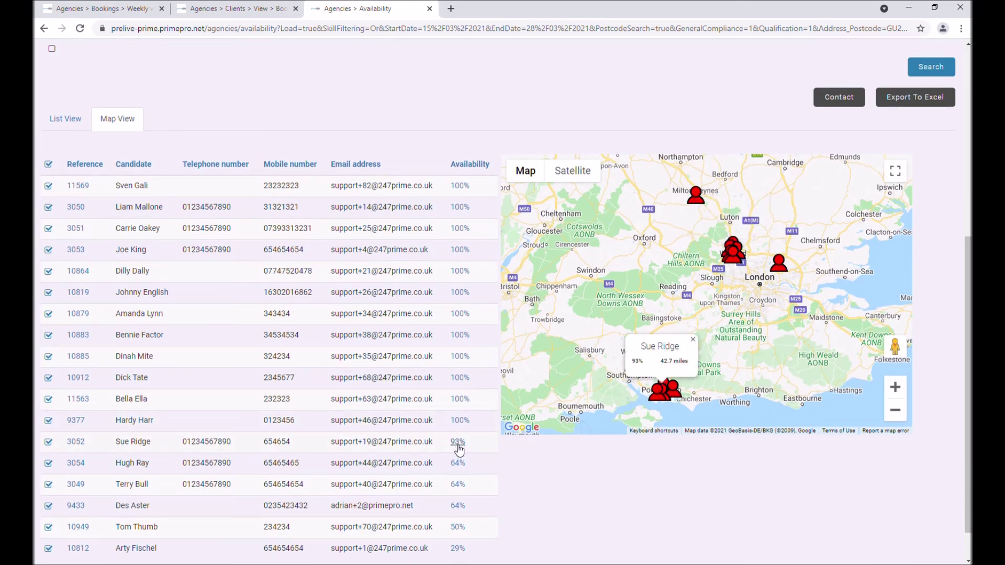
click(457, 442)
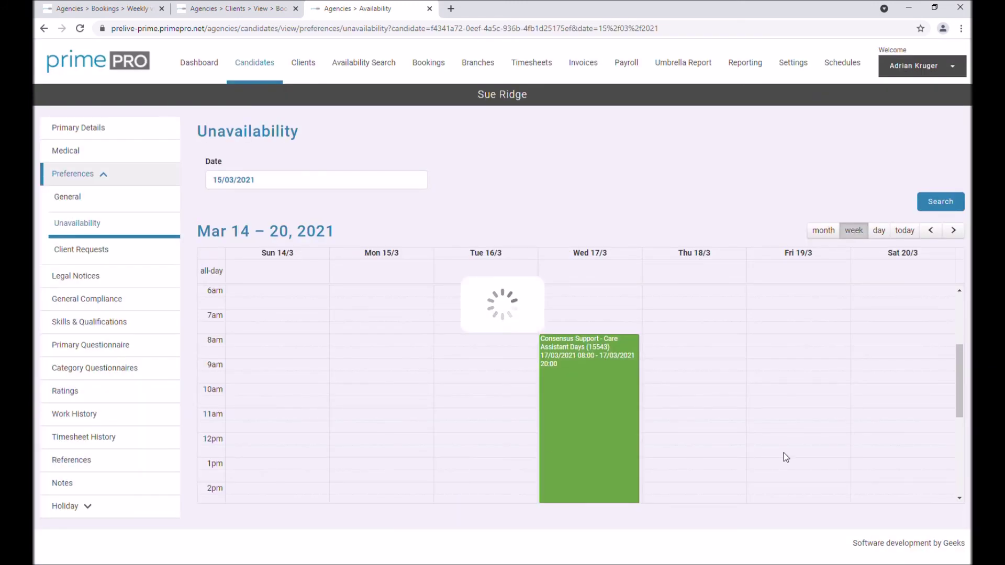
click(49, 31)
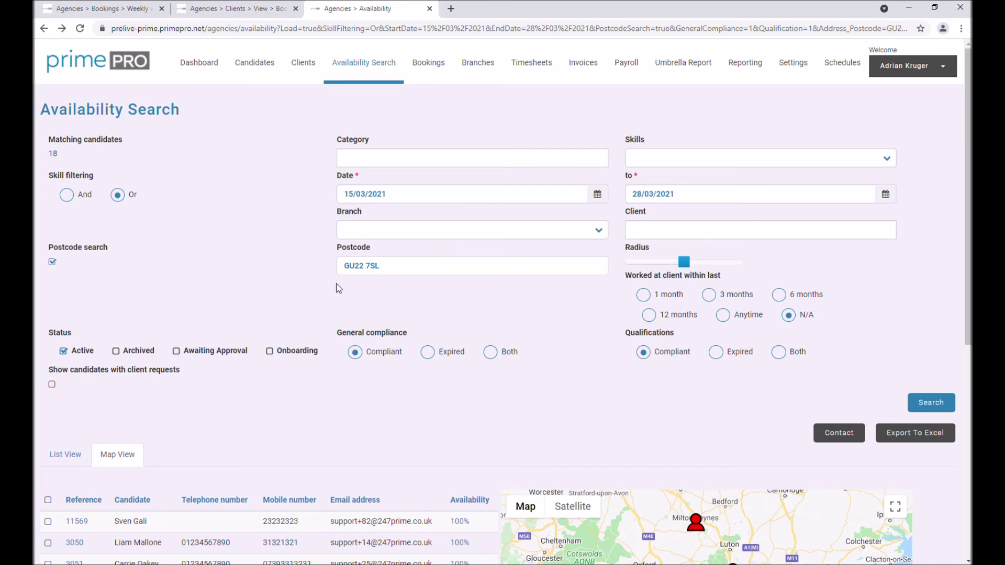
Step: Check the client on the open Recommended Candidates page, and close it and the Availability Search to return to Bookings Weekly View
click(231, 8)
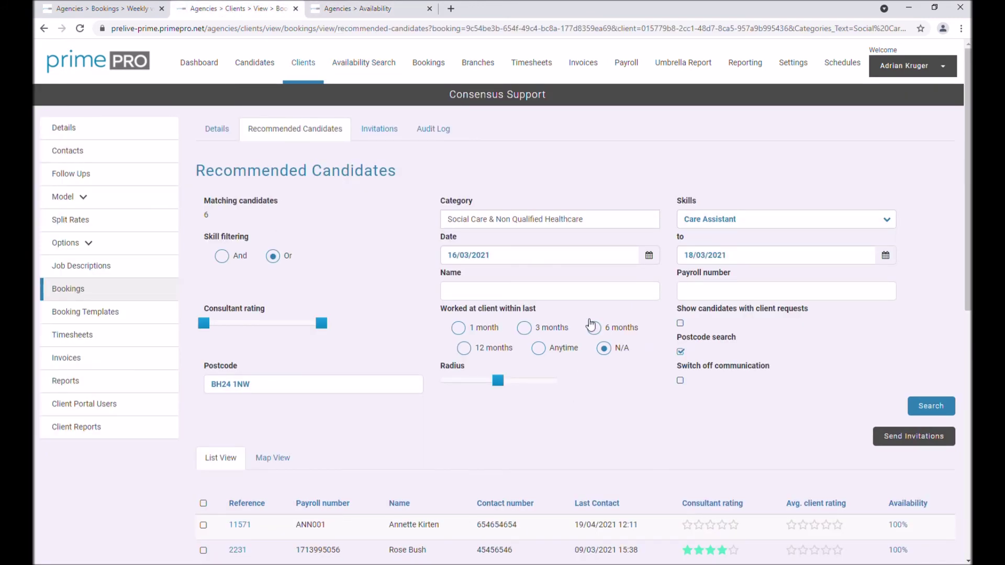
drag(562, 102, 448, 99)
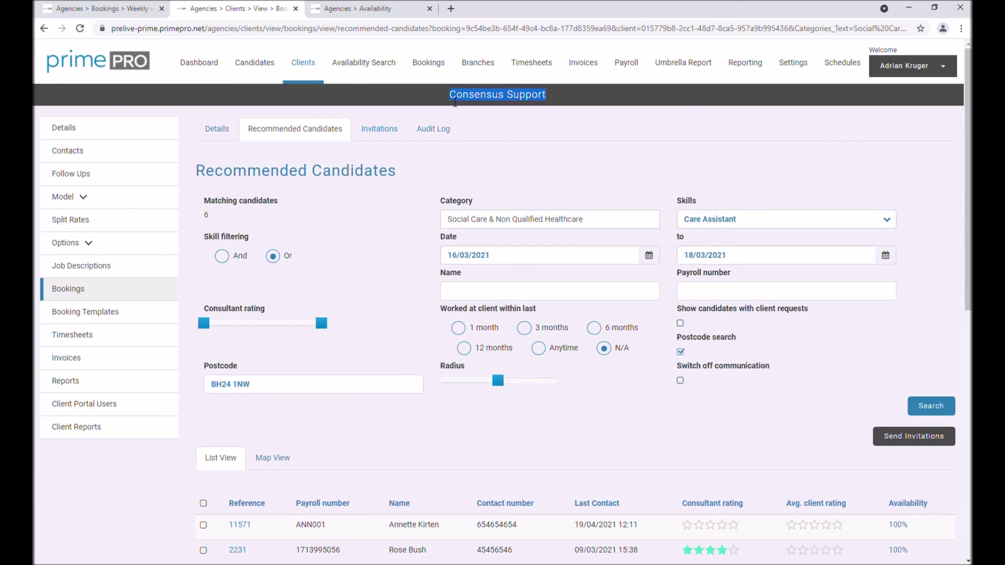
click(296, 9)
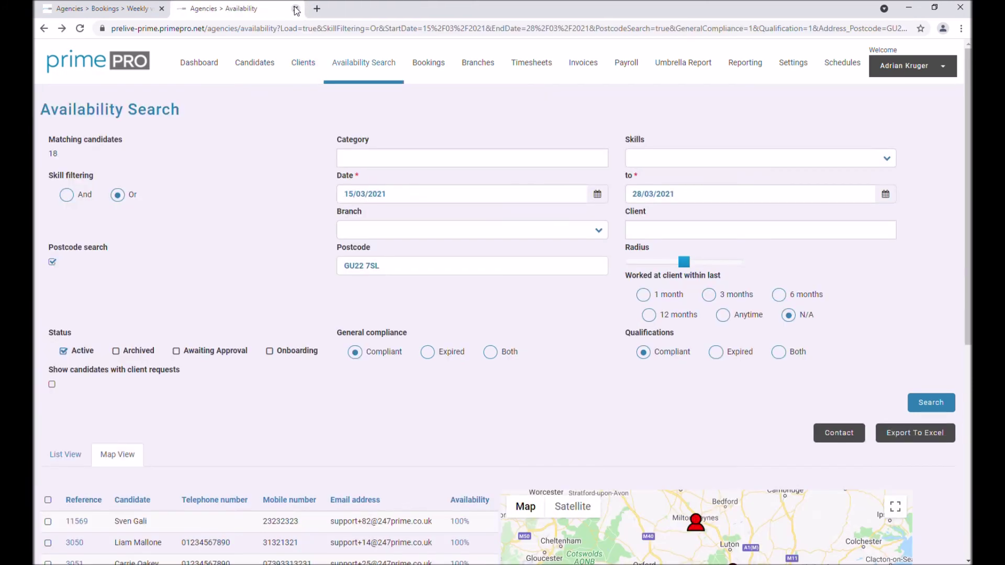
click(296, 10)
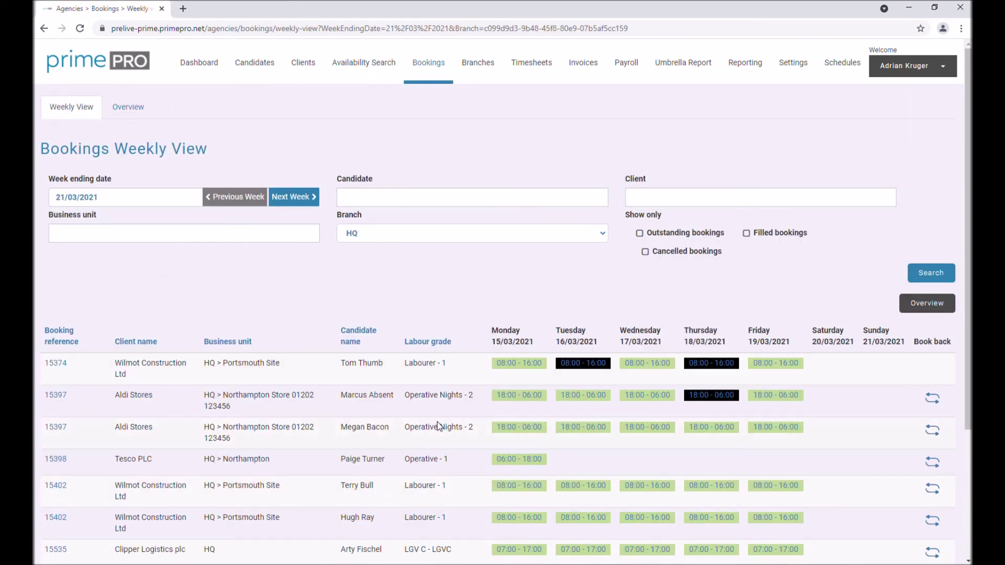
Step: Open the unfilled Consensus Support Healthcare Assistant booking for 16 to 18 March at HQ > Newlands
scroll(442, 426, down, 3)
drag(465, 433, 428, 436)
click(347, 444)
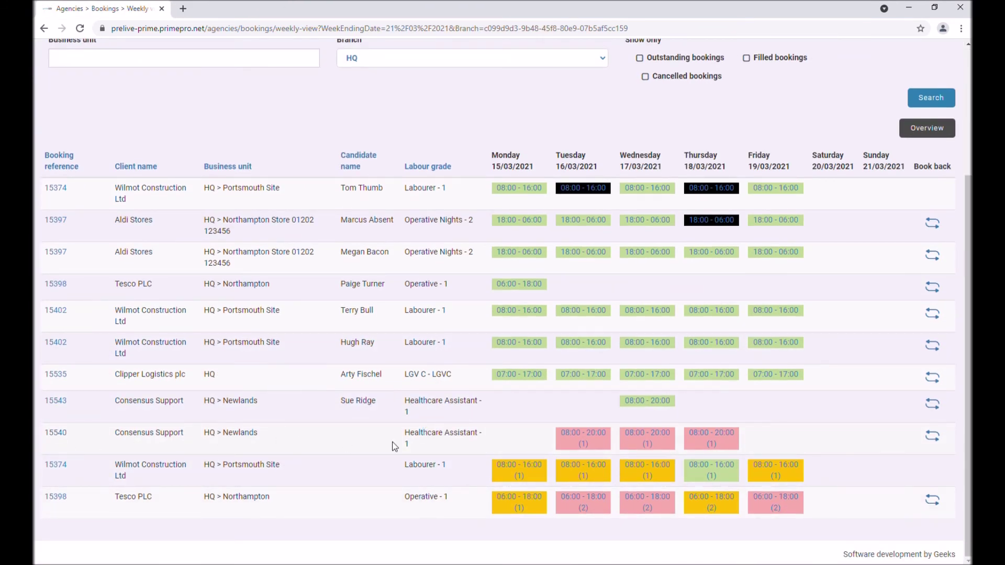
click(60, 436)
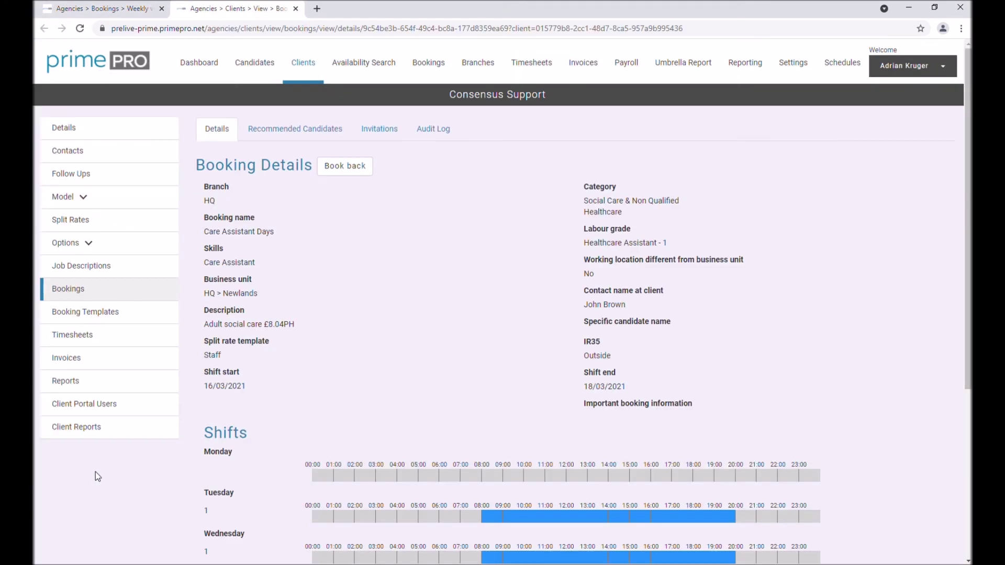
Step: Check the booking's client name, and open its recommended candidates to look through the matches
drag(566, 105, 439, 103)
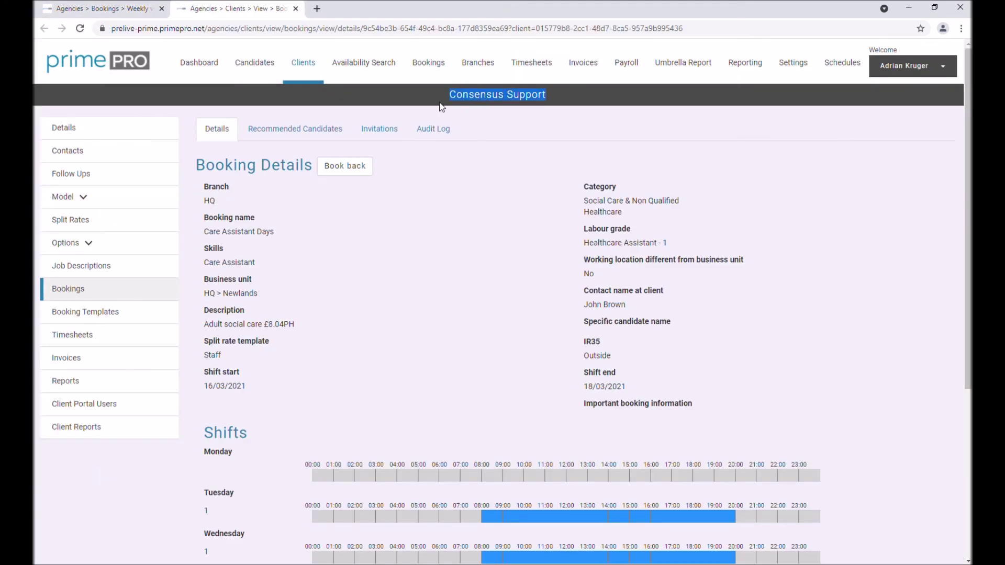
click(446, 247)
click(289, 129)
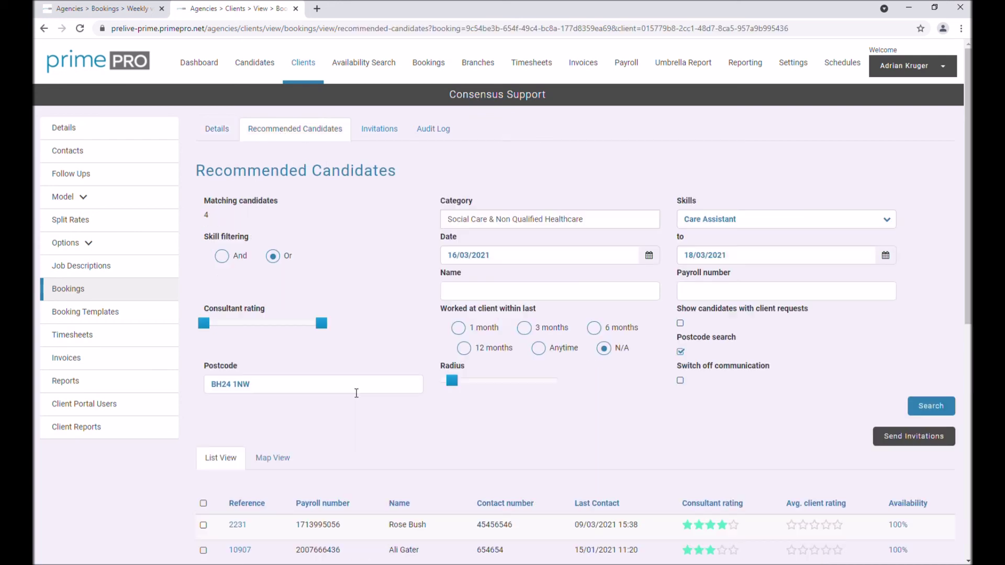
scroll(364, 388, down, 3)
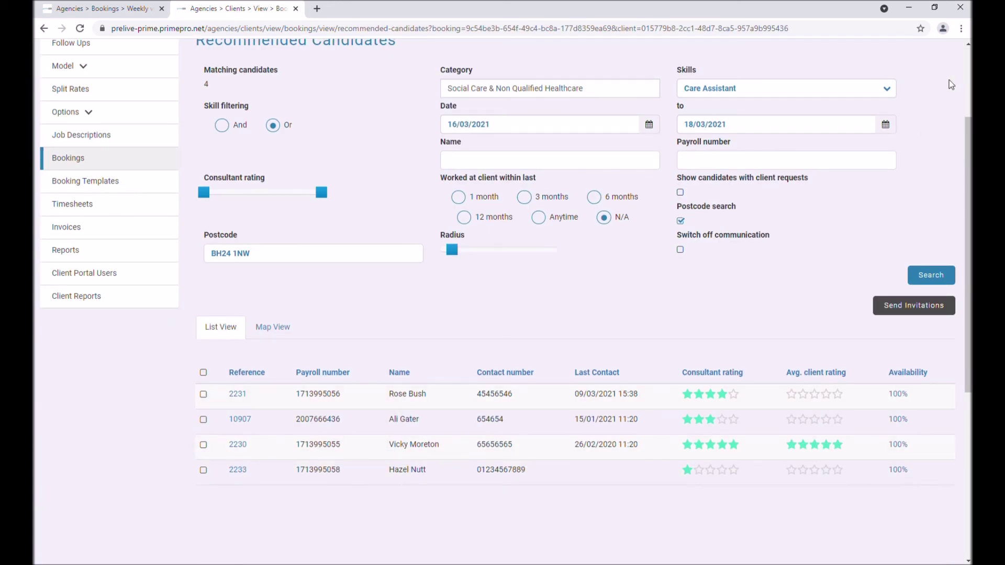
Step: Search the recommended candidates with the postcode radius at its maximum, and again with the postcode search switched off
mouse_move(454, 254)
drag(451, 253, 562, 253)
click(922, 279)
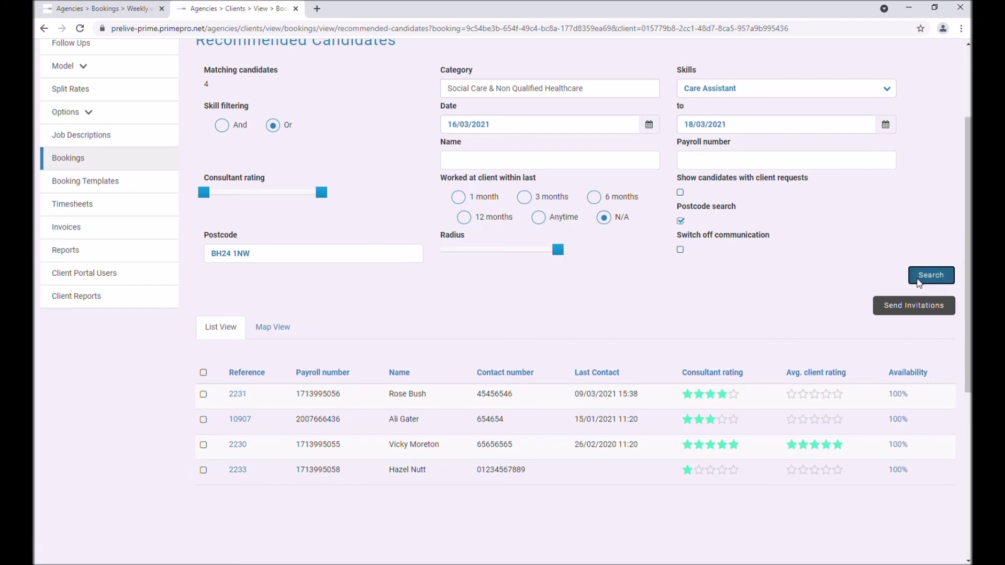
scroll(563, 416, down, 5)
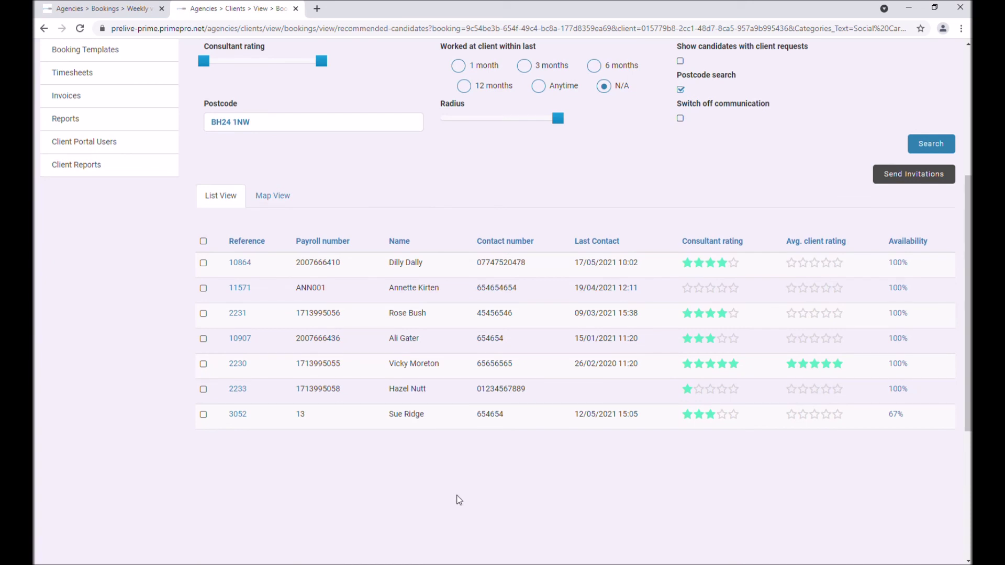
click(680, 90)
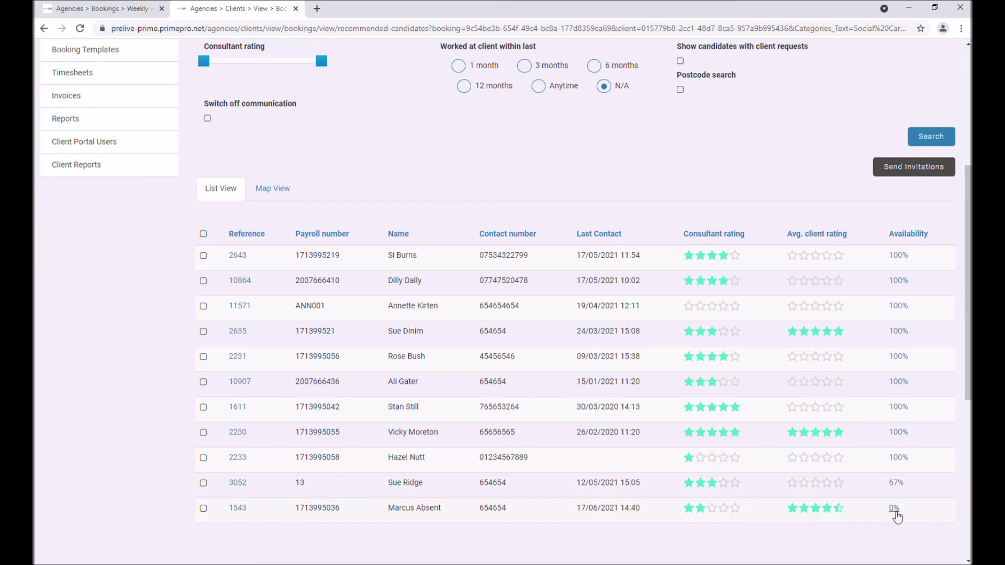
Step: View the monthly unavailability calendar of the candidate with 0% availability, and return to look through the recommended candidates
drag(441, 509, 396, 510)
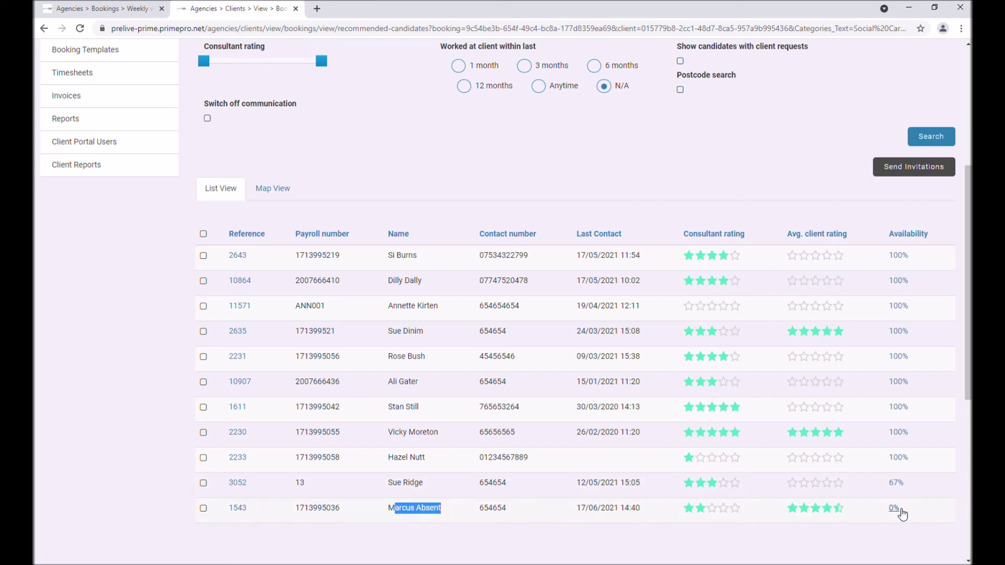
click(896, 509)
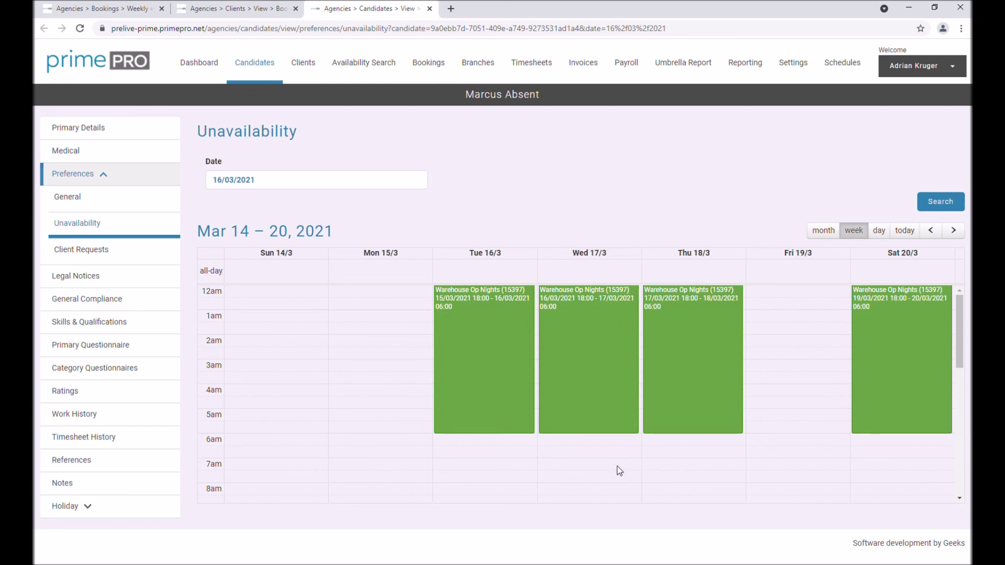
click(823, 231)
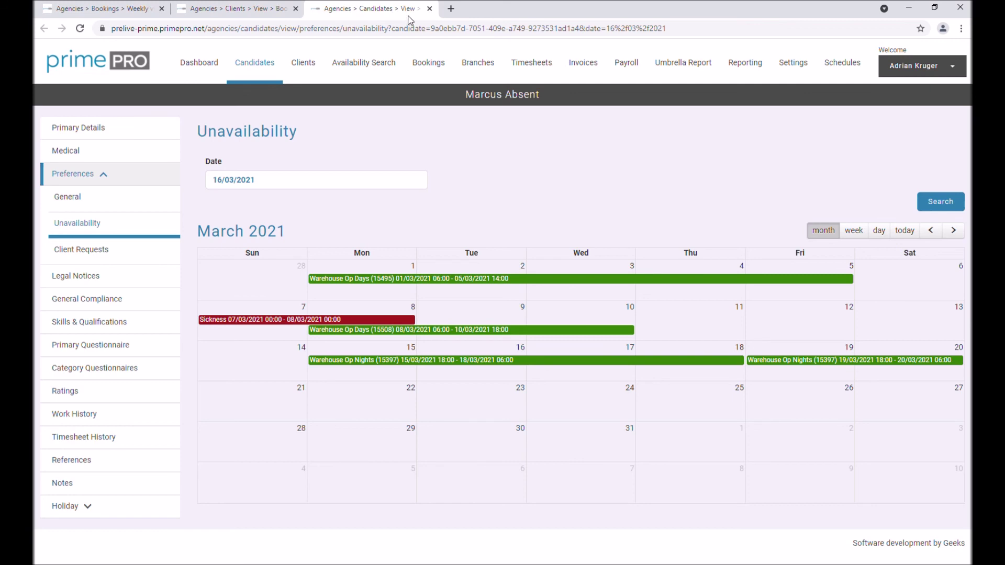
click(428, 9)
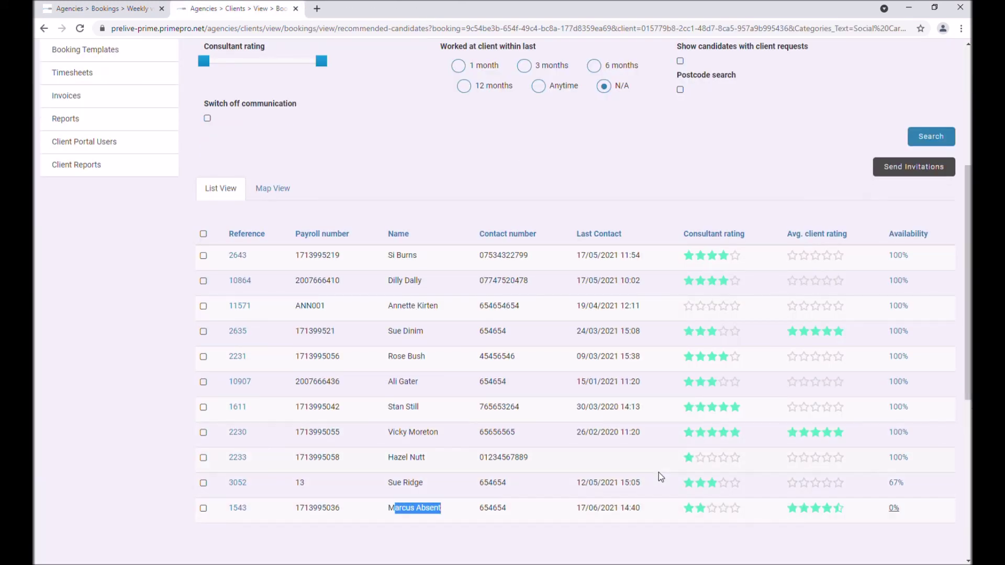
scroll(660, 476, up, 3)
scroll(575, 460, down, 5)
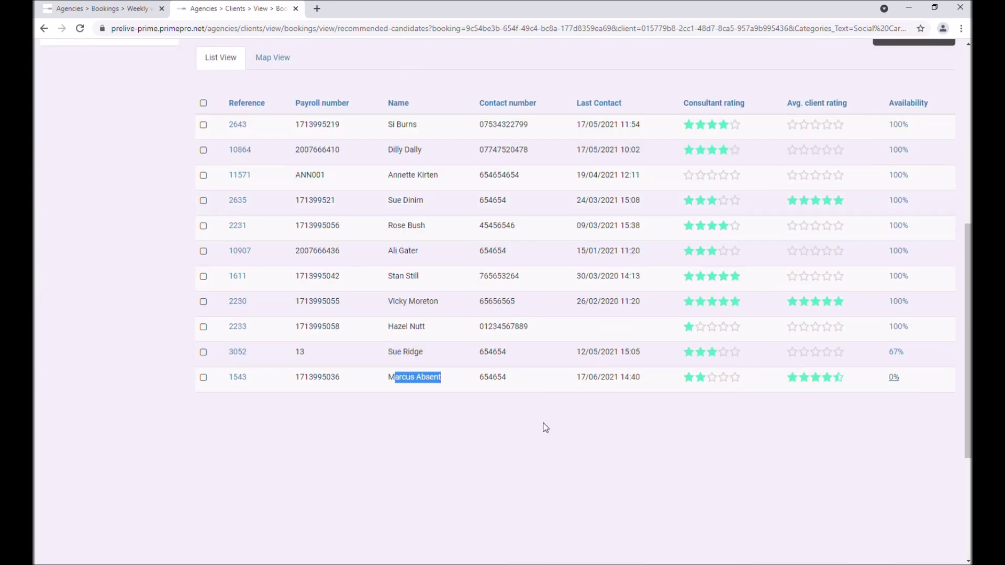
scroll(547, 434, up, 8)
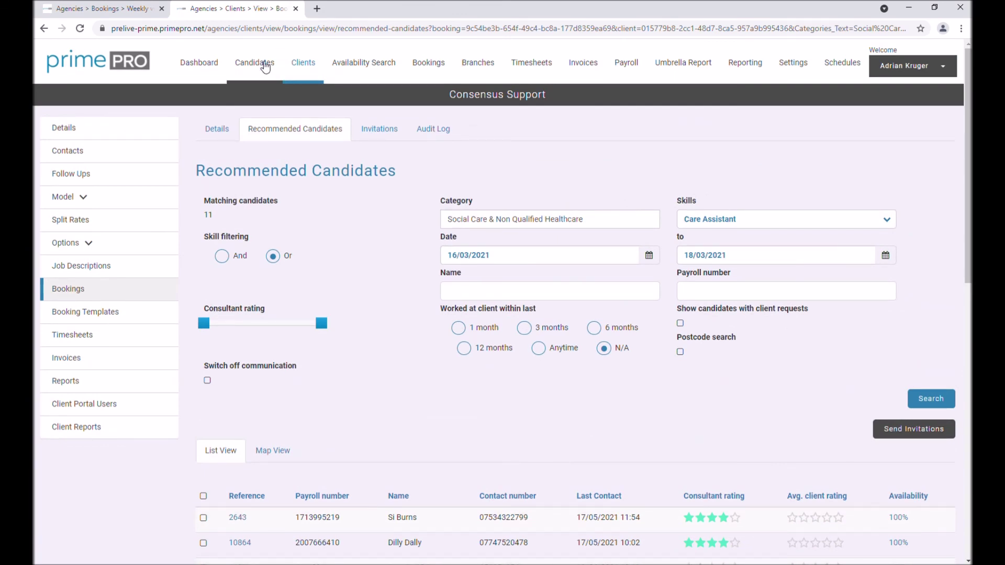
scroll(688, 416, down, 3)
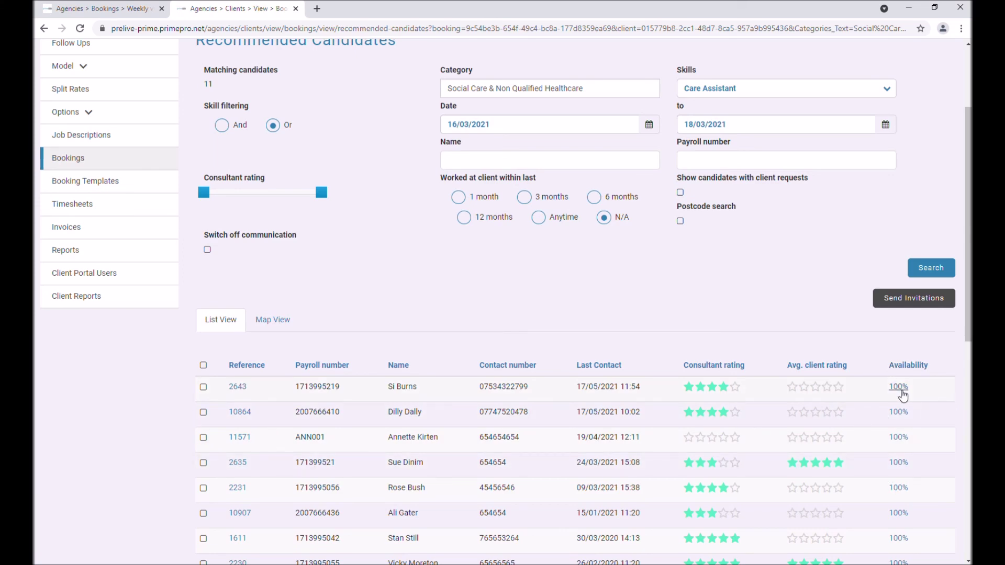
scroll(387, 268, up, 3)
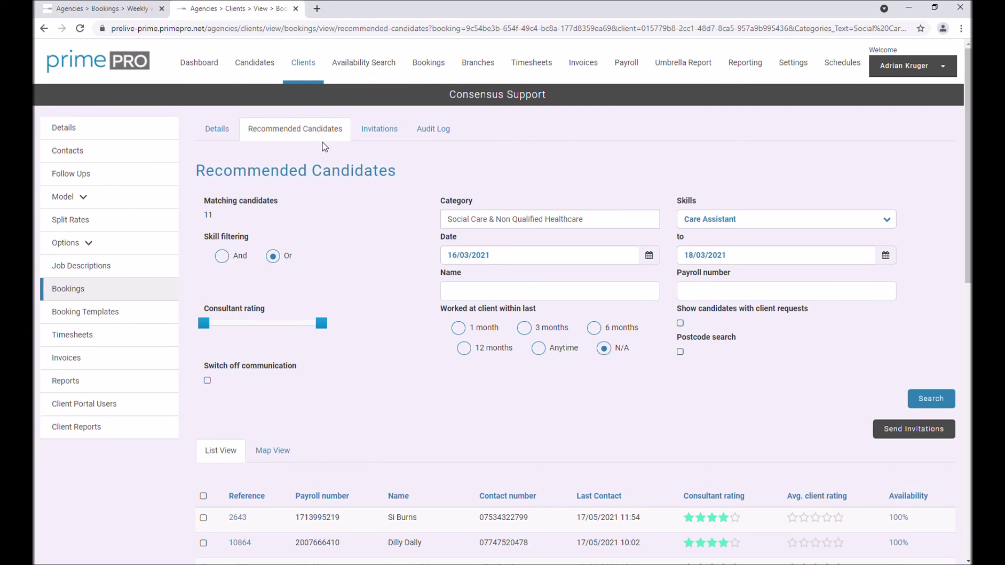
Step: Open the same candidate's record from the Candidates list and show their Unavailability preferences
click(254, 74)
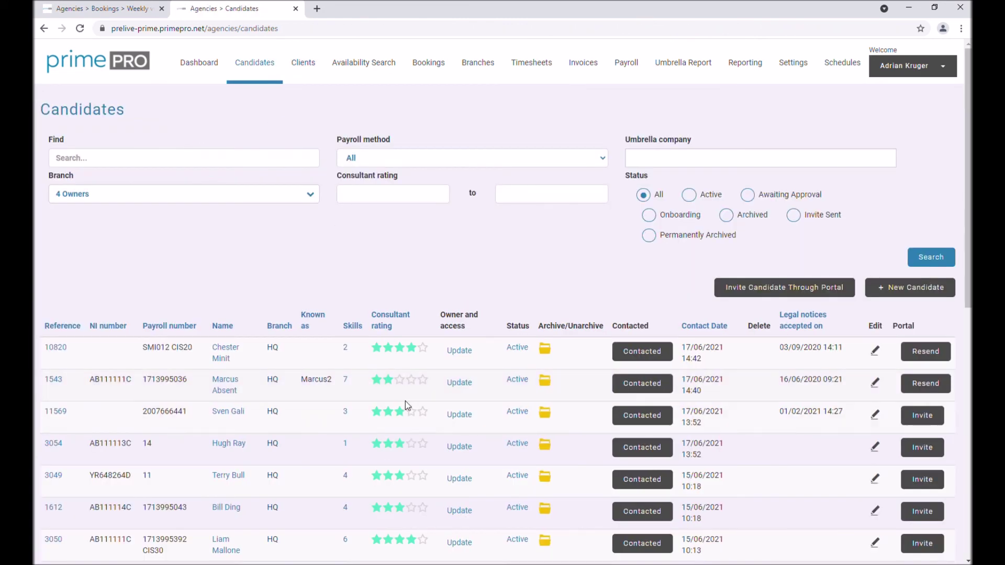
click(224, 393)
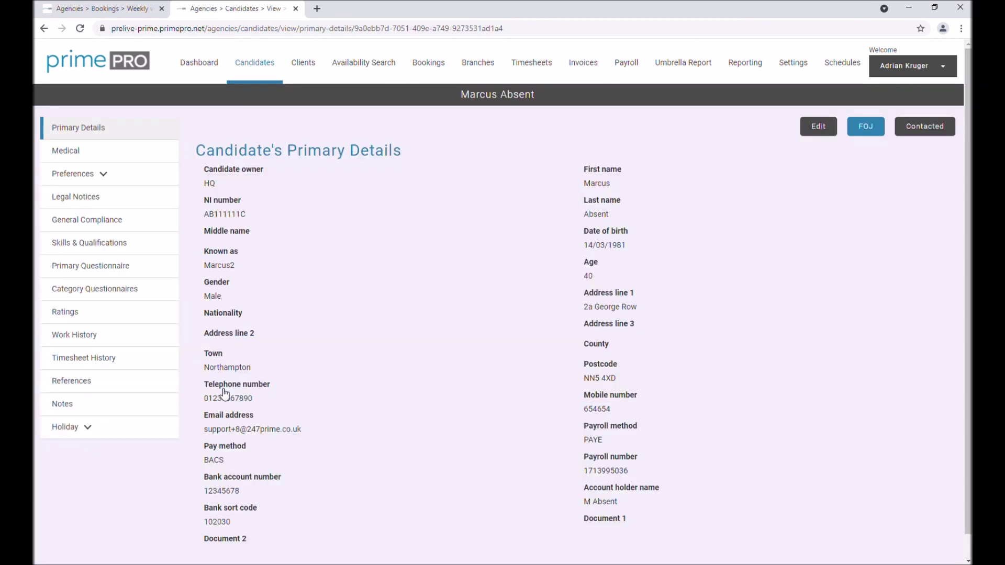
click(75, 173)
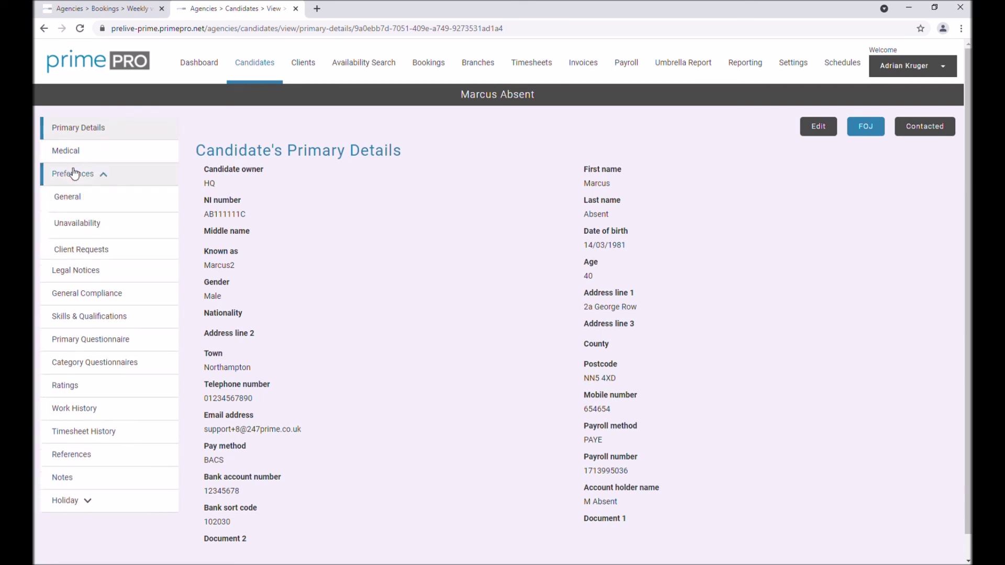
click(78, 223)
scroll(908, 358, up, 3)
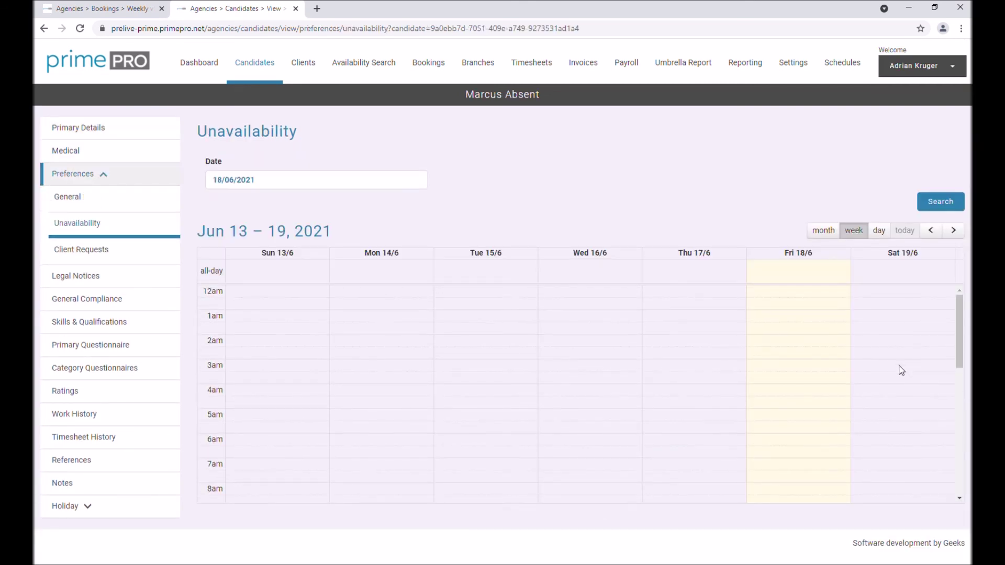
Step: Search the candidate's unavailability calendar for 21/03/2021 and show it by month
drag(254, 180, 218, 188)
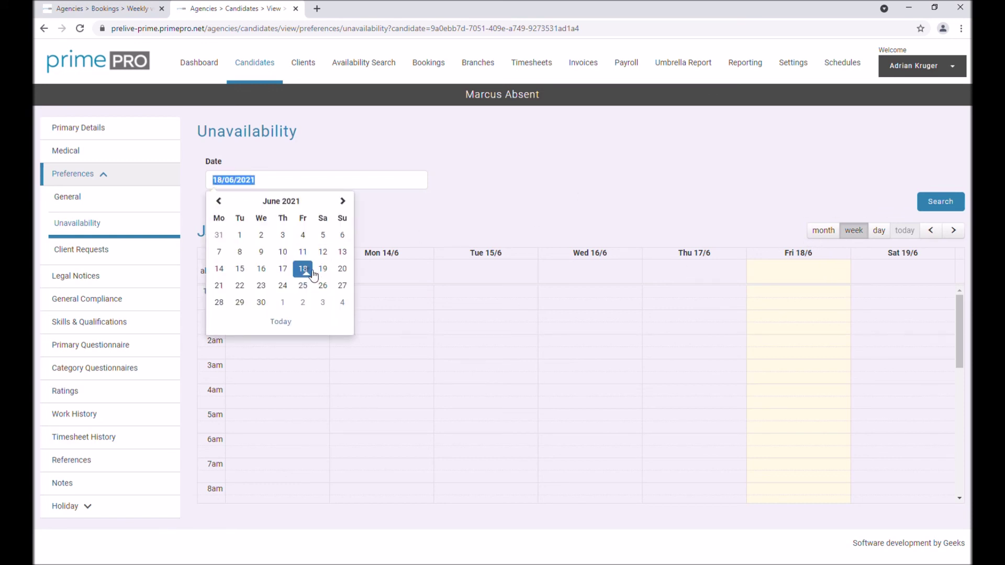
click(281, 202)
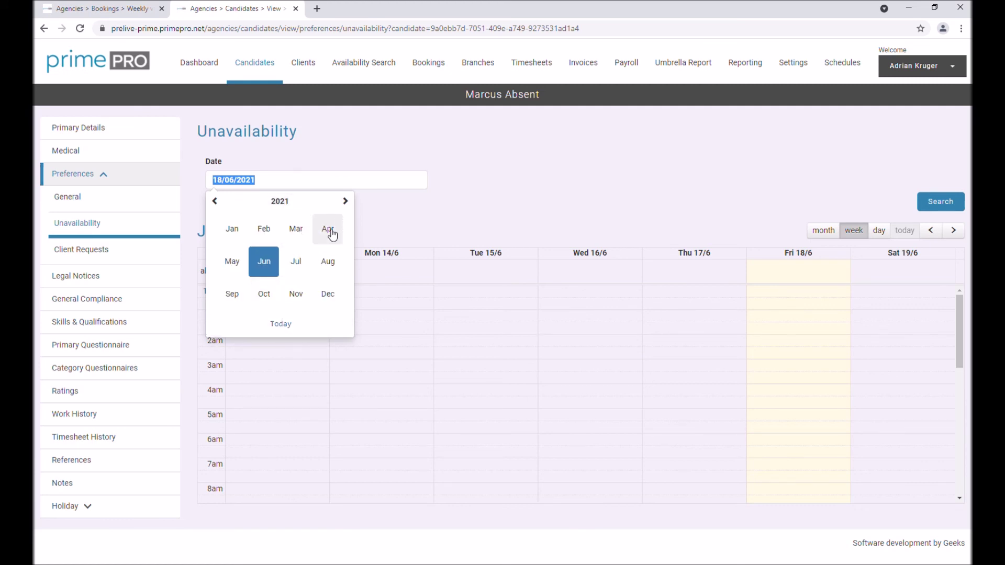
click(296, 229)
click(345, 275)
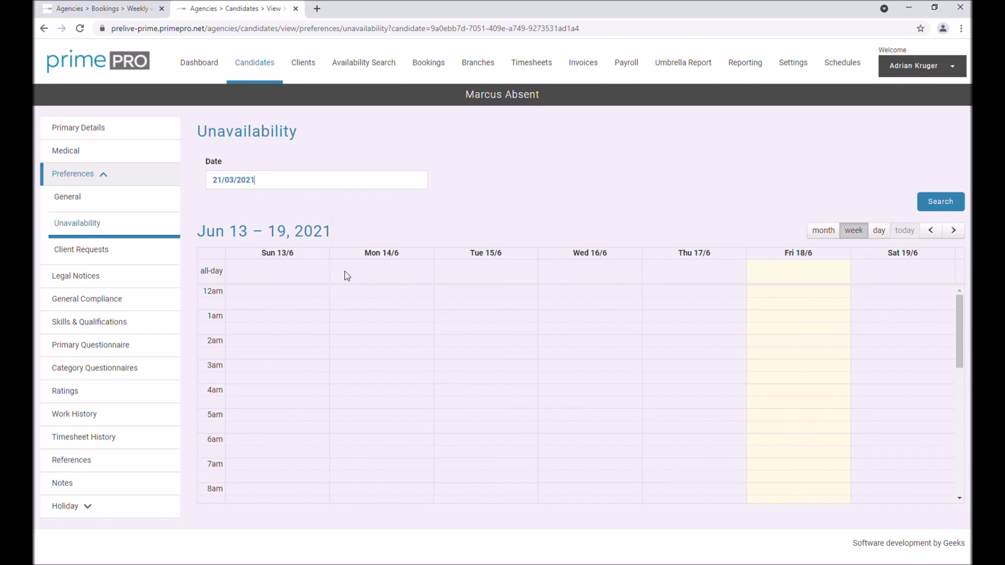
click(940, 202)
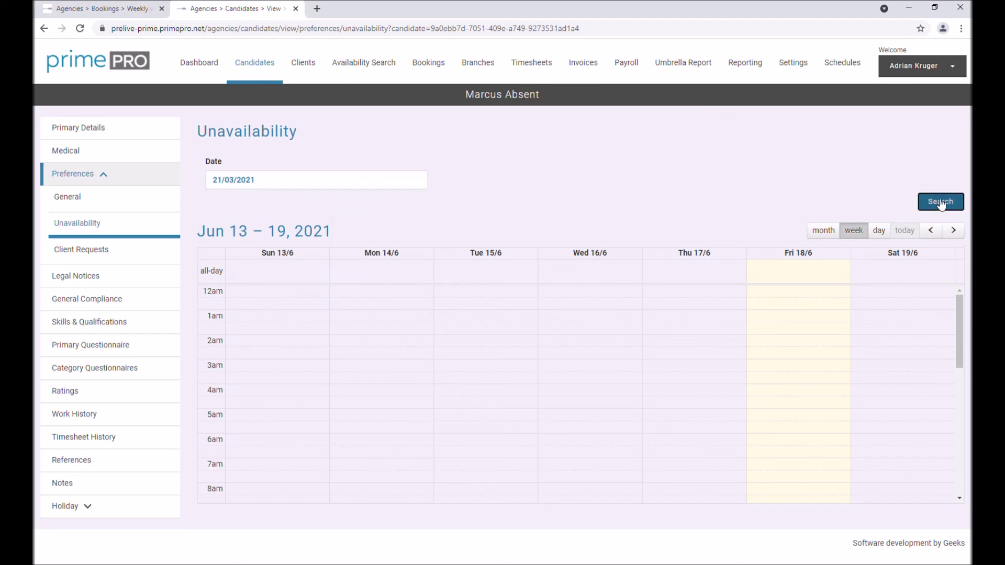
click(824, 231)
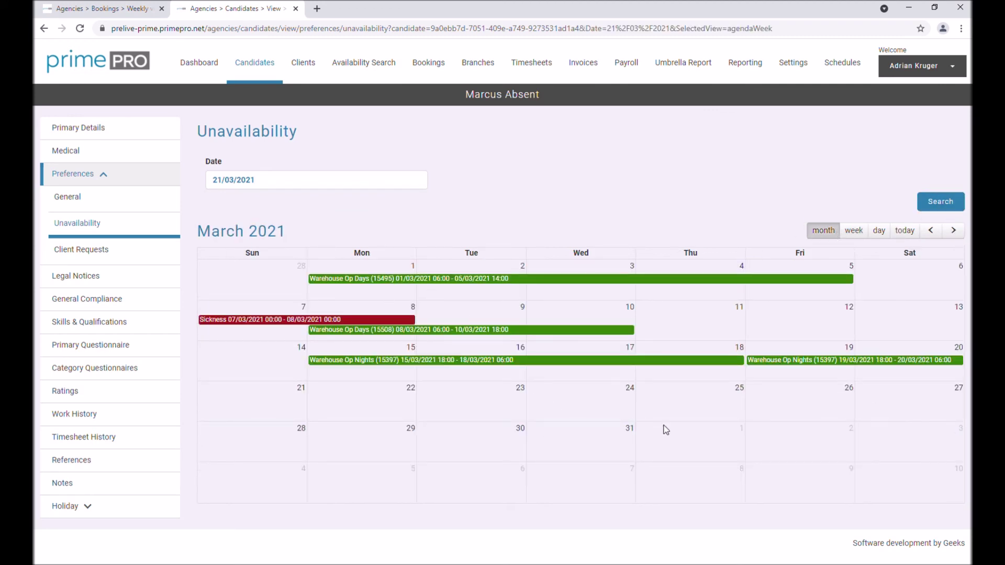